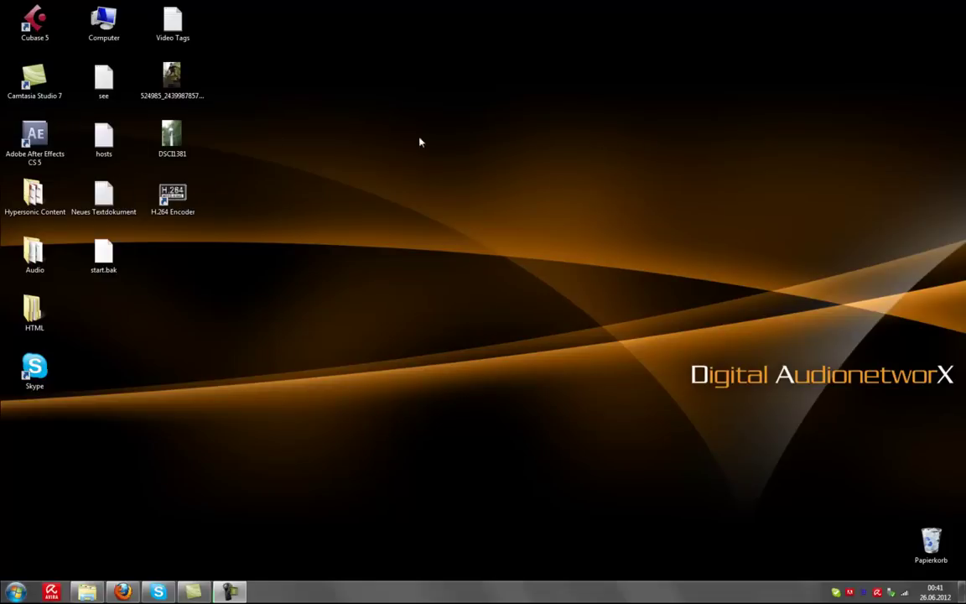
# Launch Adobe After Effects CS5.5 from its desktop icon to reach the welcome screen.
pyautogui.doubleClick(39, 137)
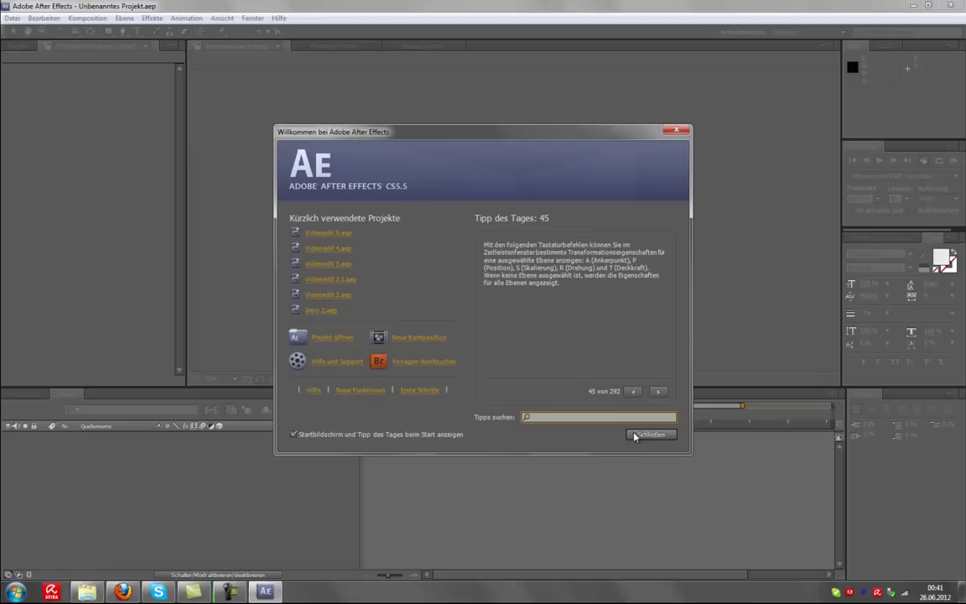
# Dismiss the welcome screen and create composition Komp 1 at 1280×720, 59,94 fps.
pyautogui.click(649, 434)
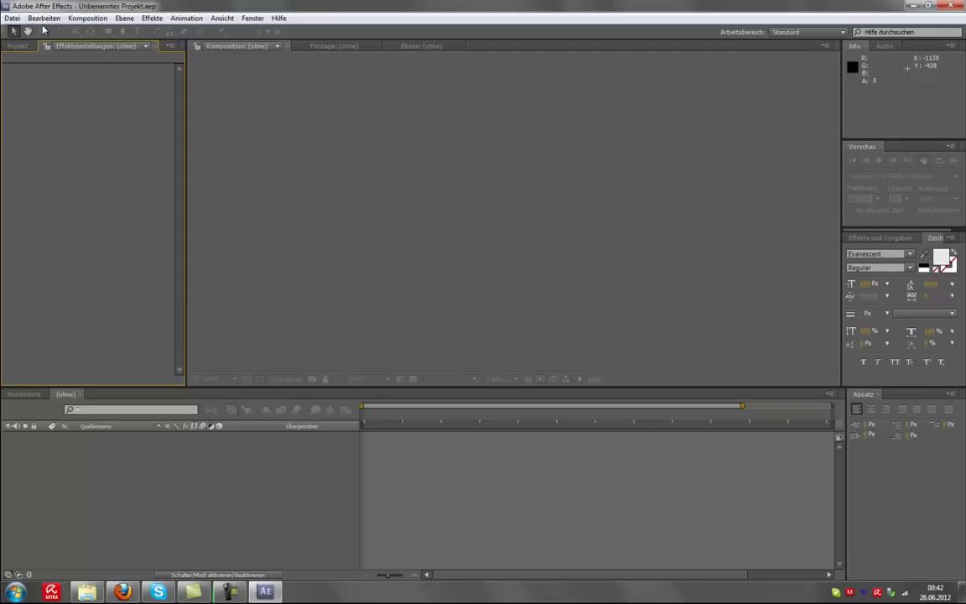
pyautogui.click(72, 23)
pyautogui.click(104, 31)
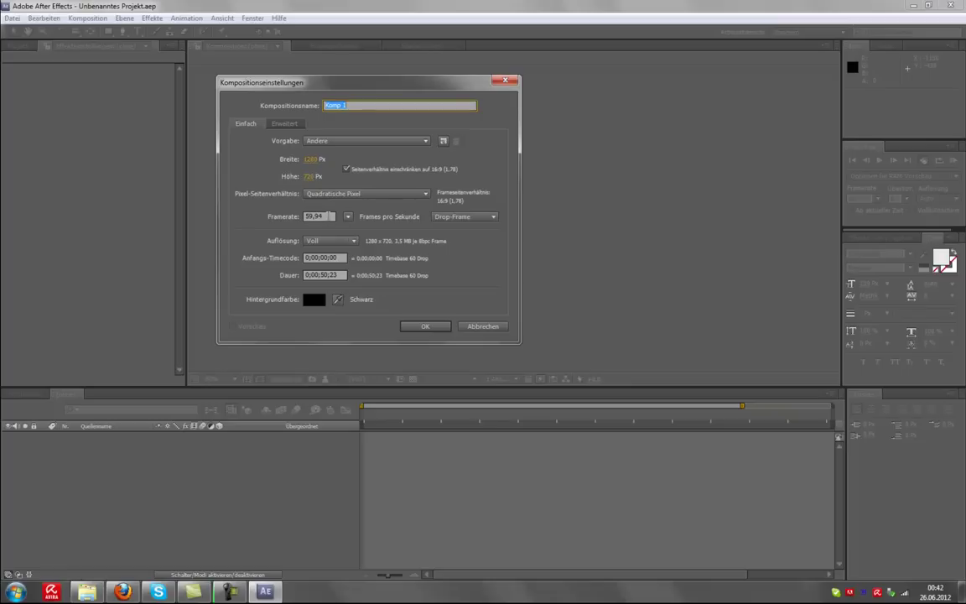
pyautogui.click(327, 215)
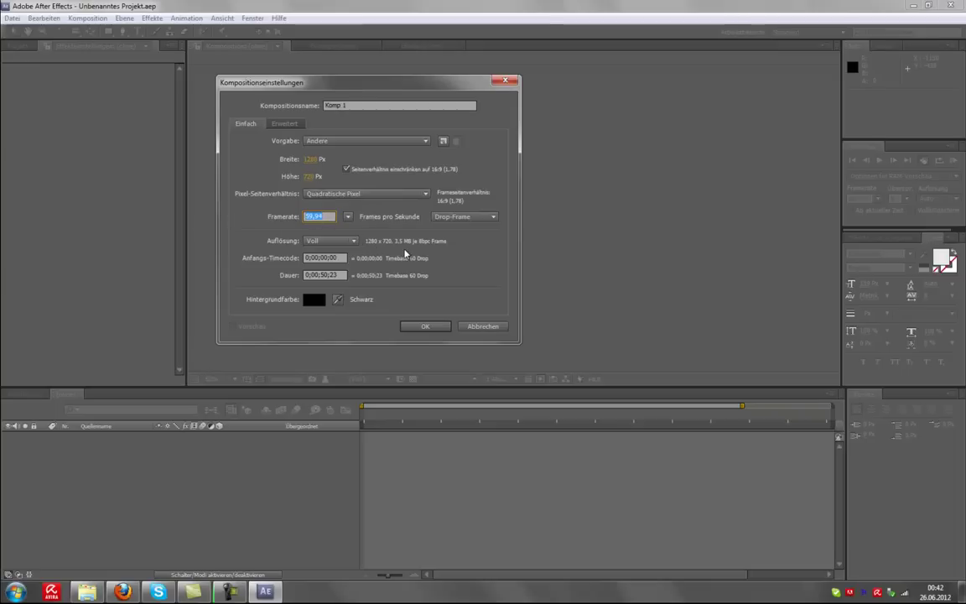
pyautogui.click(435, 326)
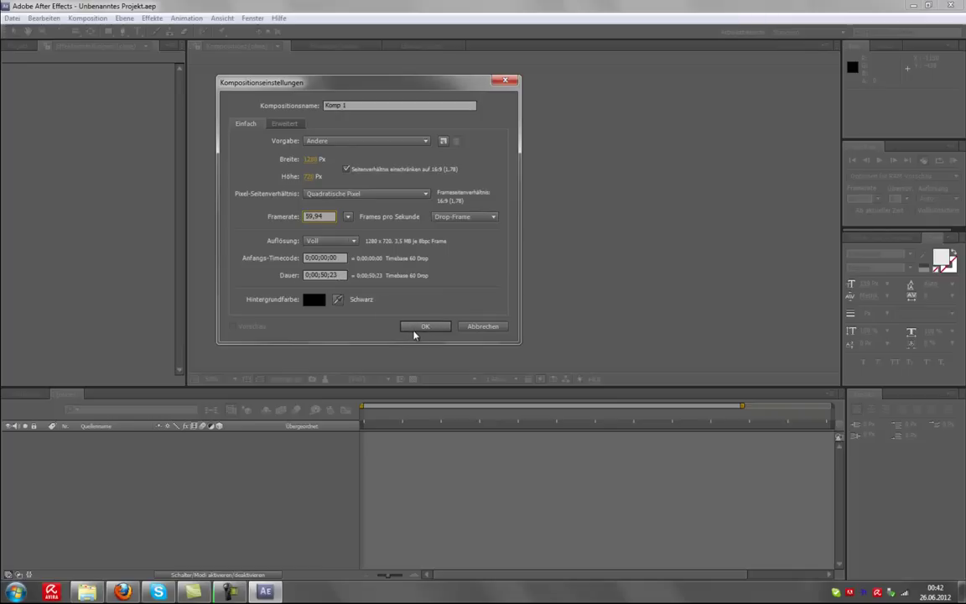
pyautogui.click(419, 327)
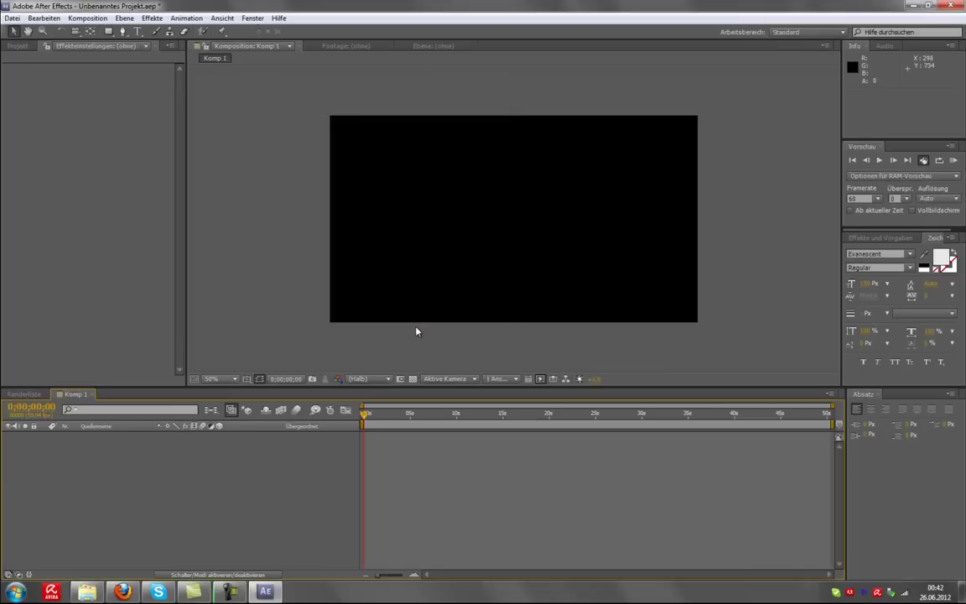
# Import clip 4.M2TS from the MW2 Sniper Clips folder and drag it into Komp 1.
pyautogui.click(475, 216)
pyautogui.click(74, 173)
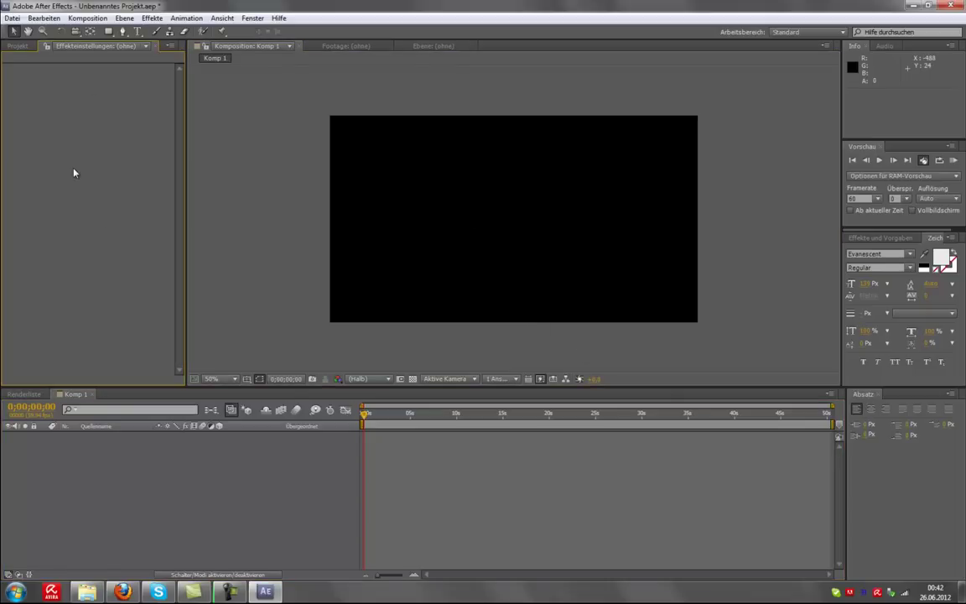
pyautogui.click(12, 17)
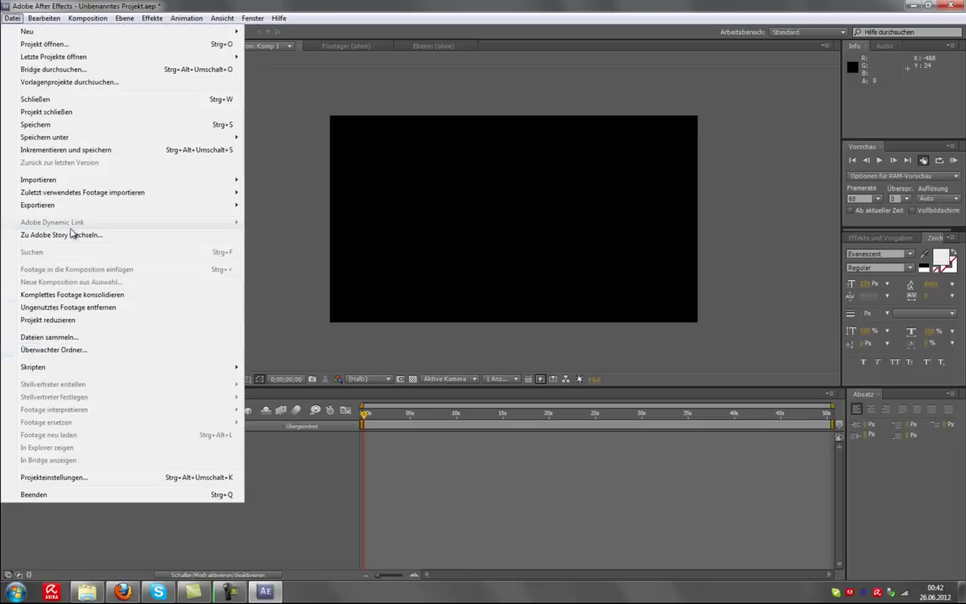
pyautogui.moveTo(216, 185)
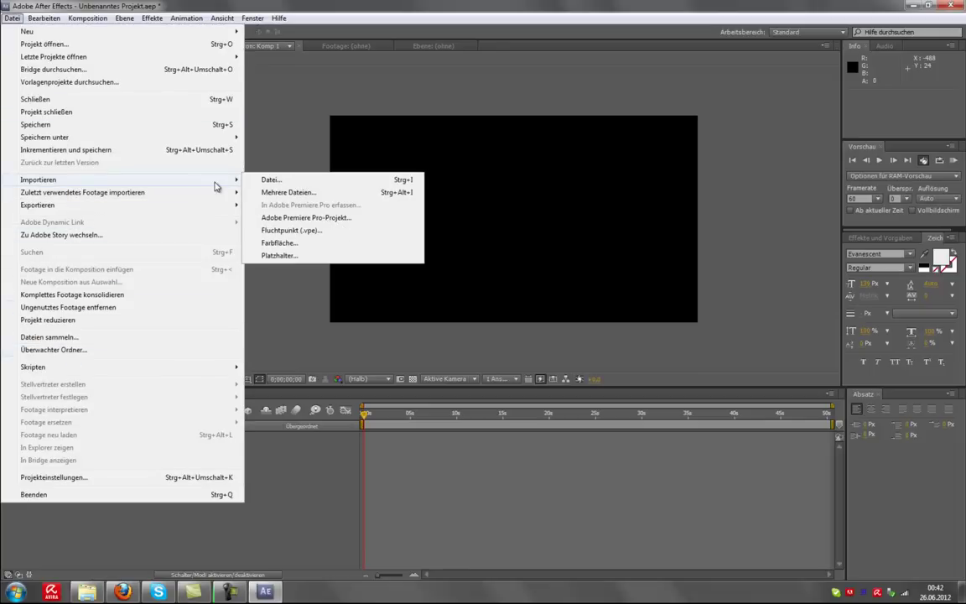
pyautogui.click(268, 180)
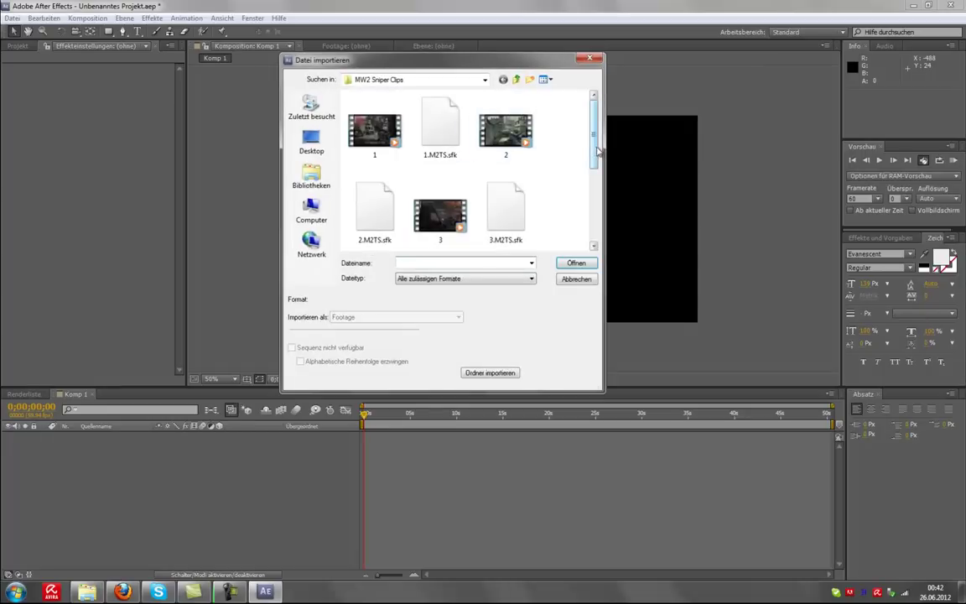
pyautogui.moveTo(594, 151); pyautogui.dragTo(597, 235)
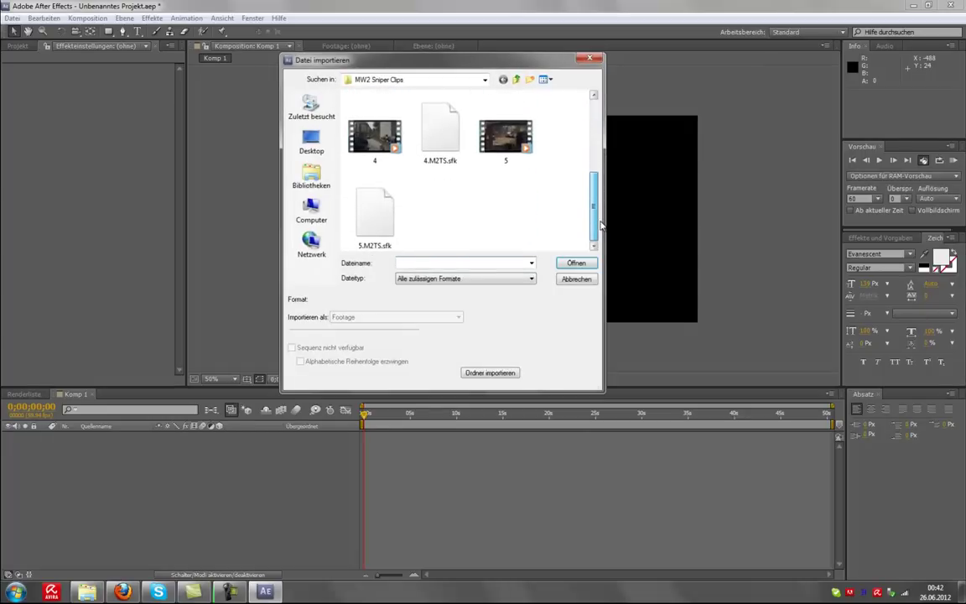
pyautogui.click(375, 136)
pyautogui.click(589, 265)
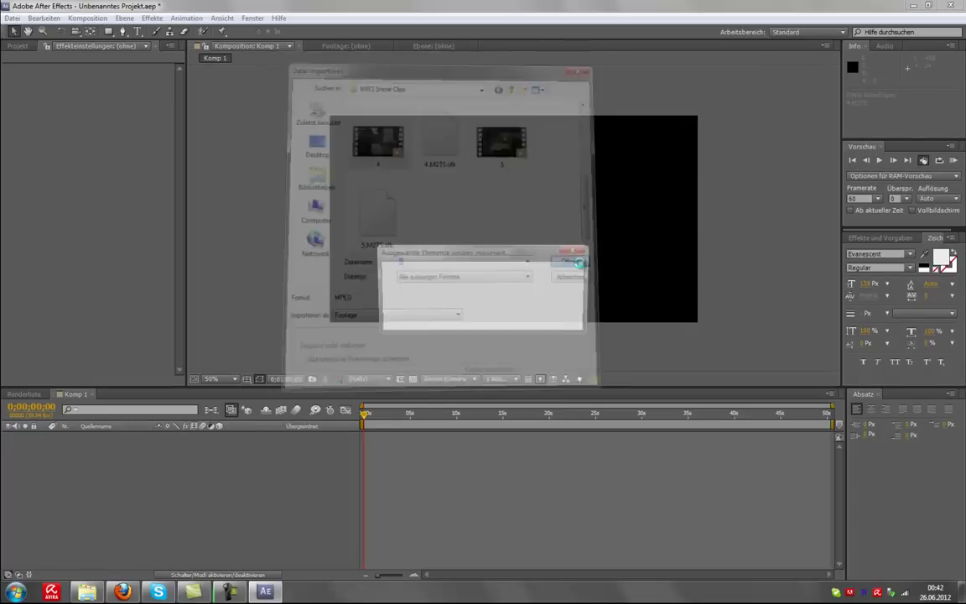
pyautogui.moveTo(32, 158); pyautogui.dragTo(508, 227)
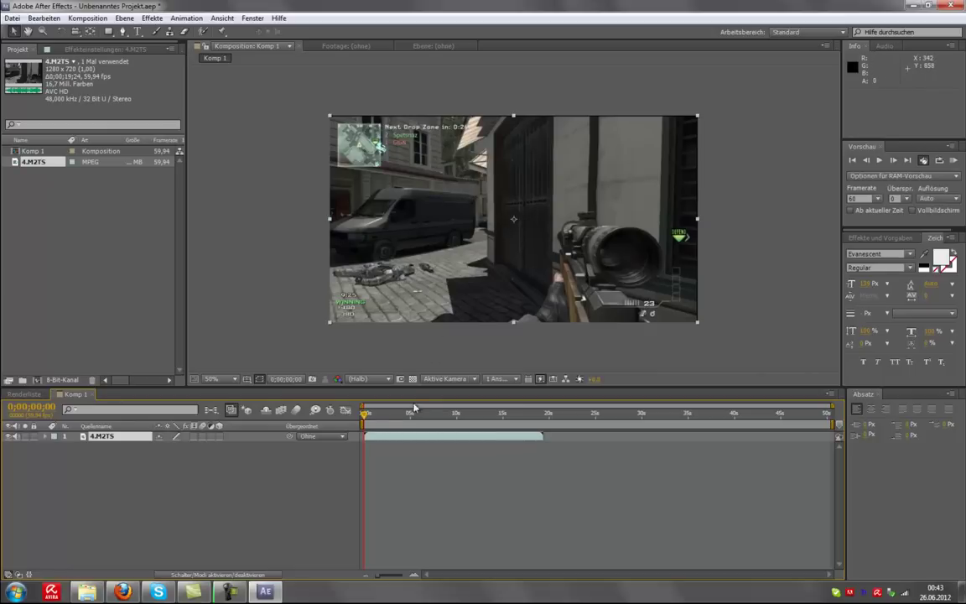
# Apply RE:Vision Twixtor Pro to the 4.M2TS layer after scrubbing through the clip.
pyautogui.click(366, 415)
pyautogui.moveTo(367, 415); pyautogui.dragTo(389, 420)
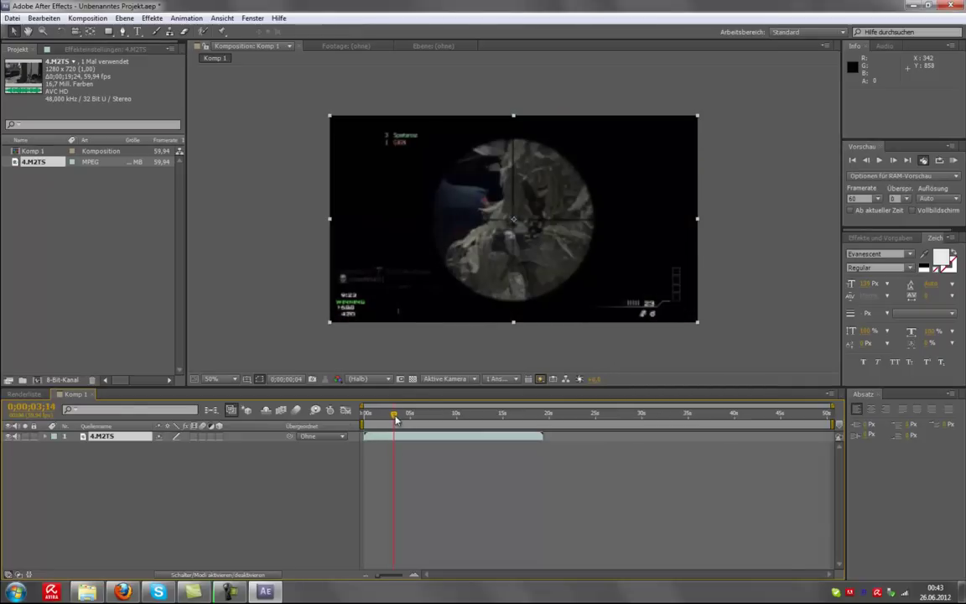
pyautogui.moveTo(389, 420); pyautogui.dragTo(363, 416)
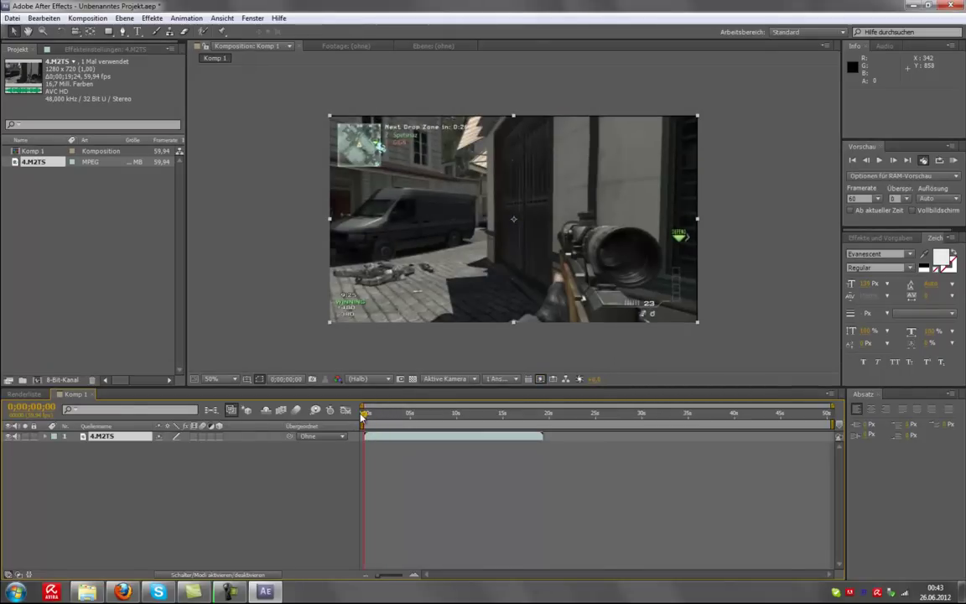
pyautogui.rightClick(456, 211)
pyautogui.moveTo(517, 317)
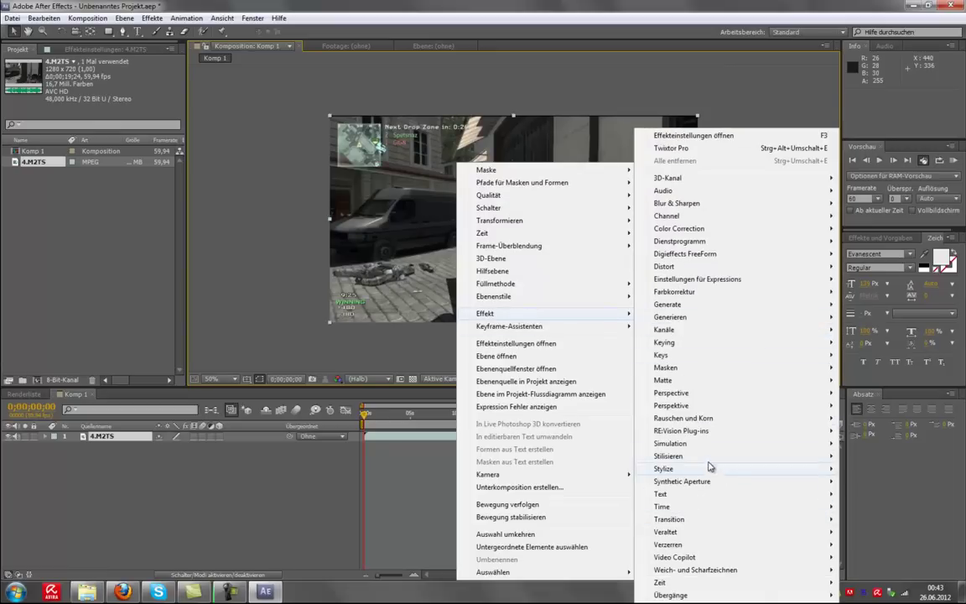
pyautogui.moveTo(706, 430)
pyautogui.click(842, 455)
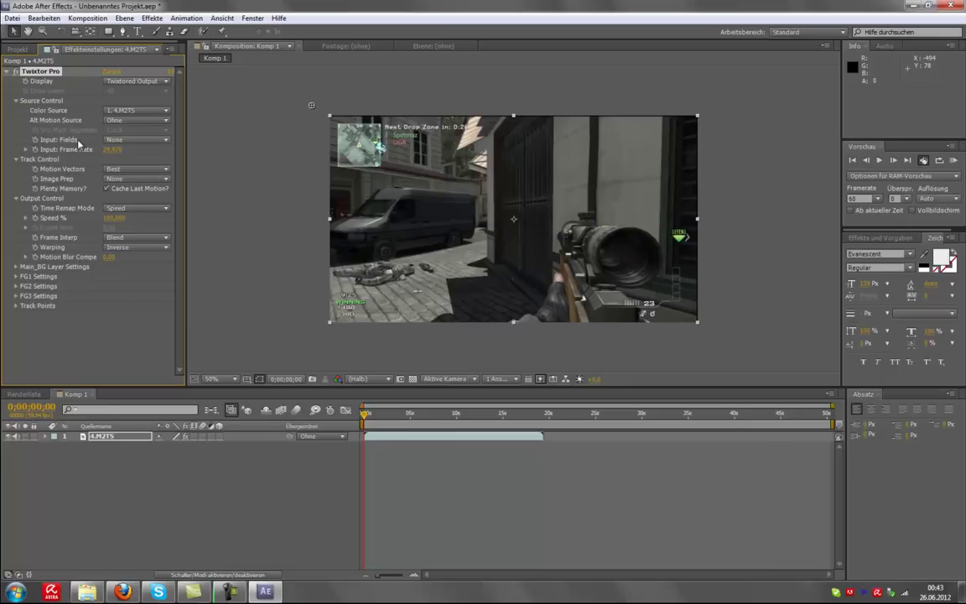
# Set Twixtor's Input: Frame Rate to 59,94 to match the footage.
pyautogui.click(111, 149)
pyautogui.write('5')
pyautogui.press('Return')
pyautogui.click(17, 49)
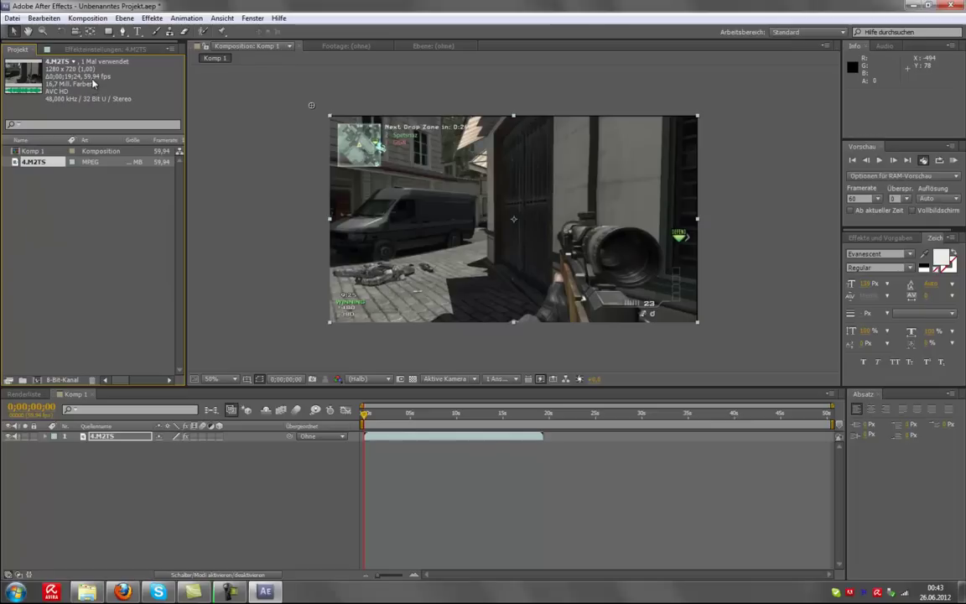
pyautogui.click(85, 49)
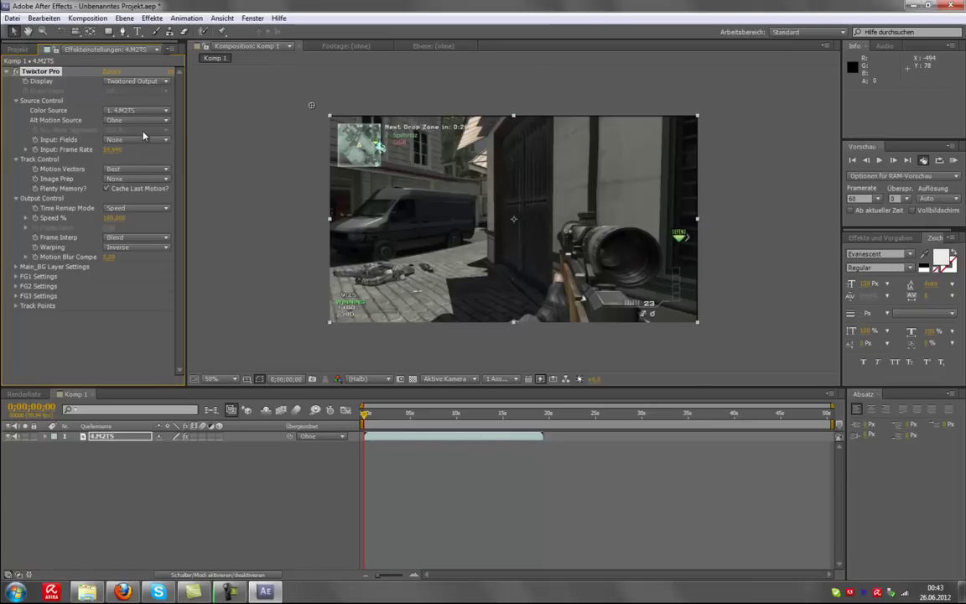
# Enable frame blending on the 4.M2TS layer and set it to Pixel-Motion.
pyautogui.click(46, 437)
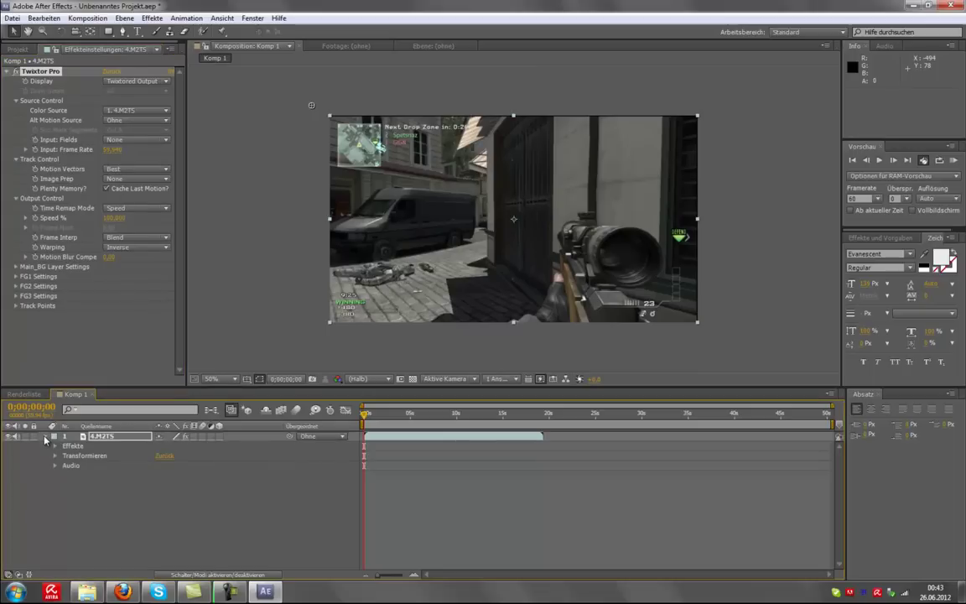
pyautogui.click(281, 410)
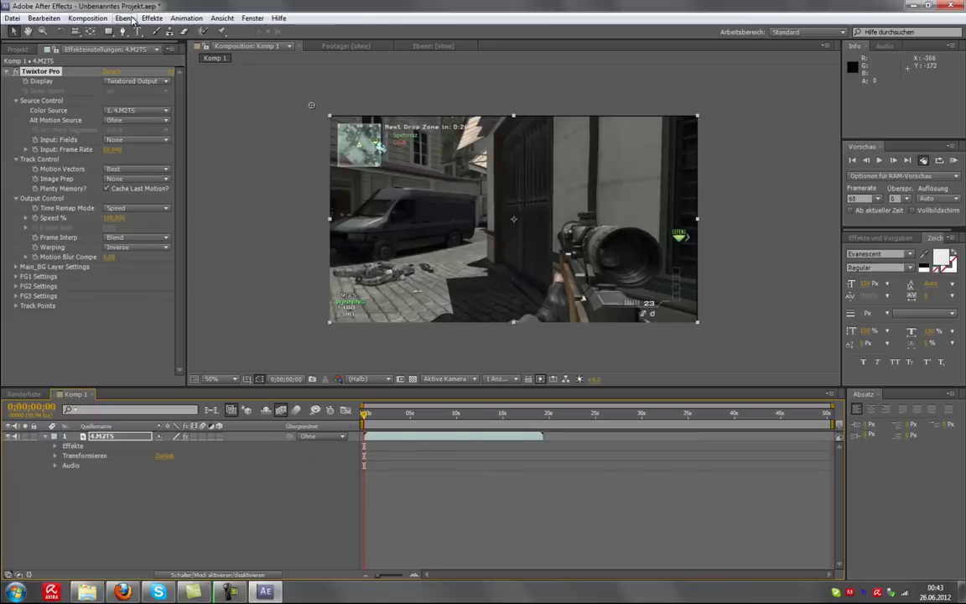
pyautogui.click(133, 19)
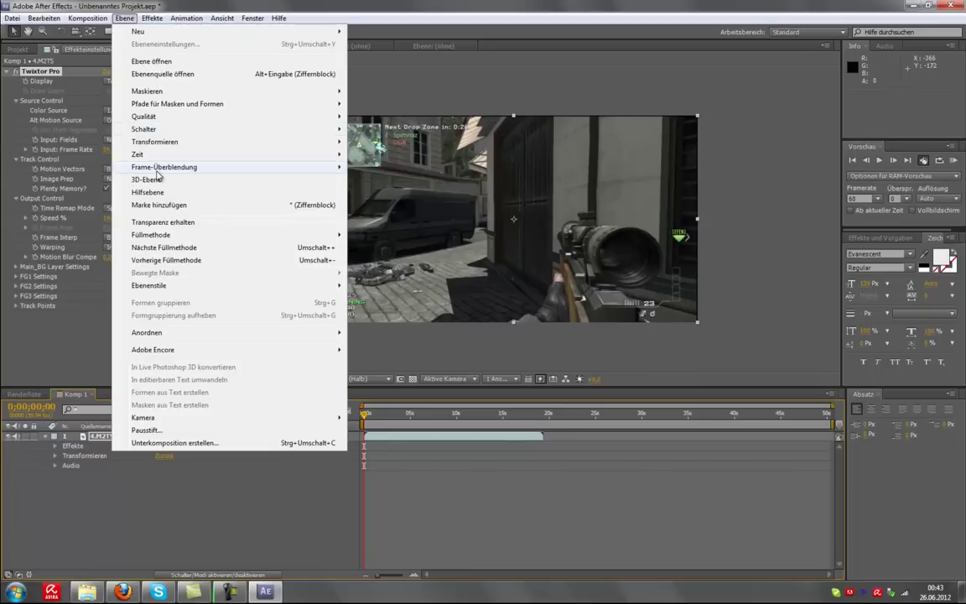
pyautogui.moveTo(272, 172)
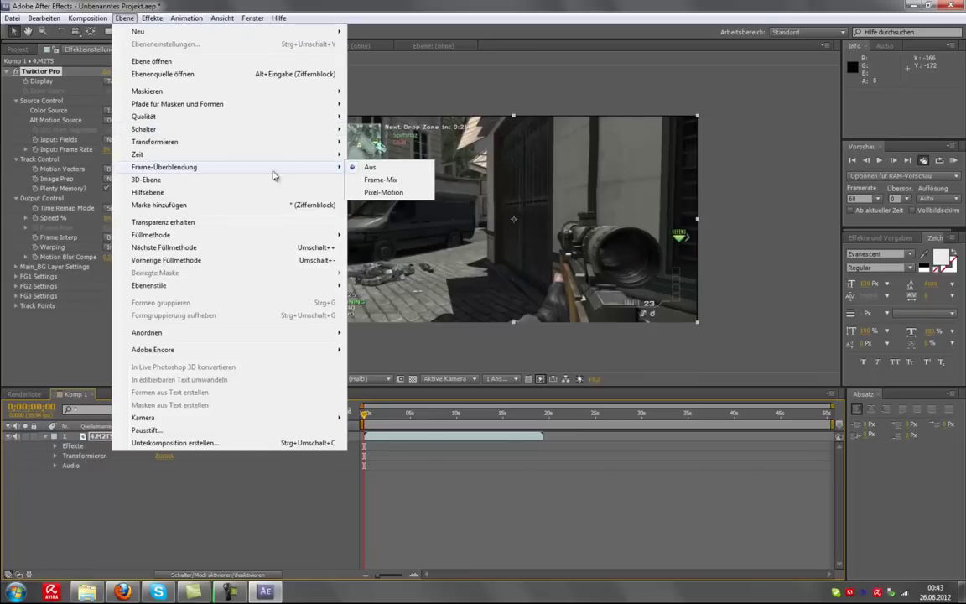
pyautogui.click(385, 193)
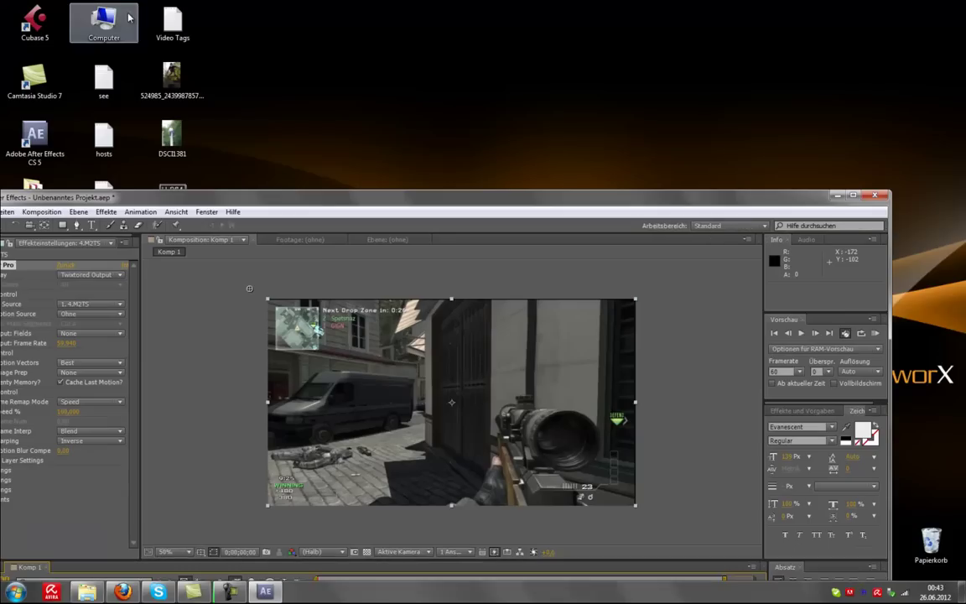
# Reposition and maximise the program window, closing the Ebene menu unchanged.
pyautogui.doubleClick(105, 5)
pyautogui.moveTo(293, 198)
pyautogui.mouseDown()
pyautogui.moveTo(312, 130)
pyautogui.moveTo(323, 1)
pyautogui.mouseUp()
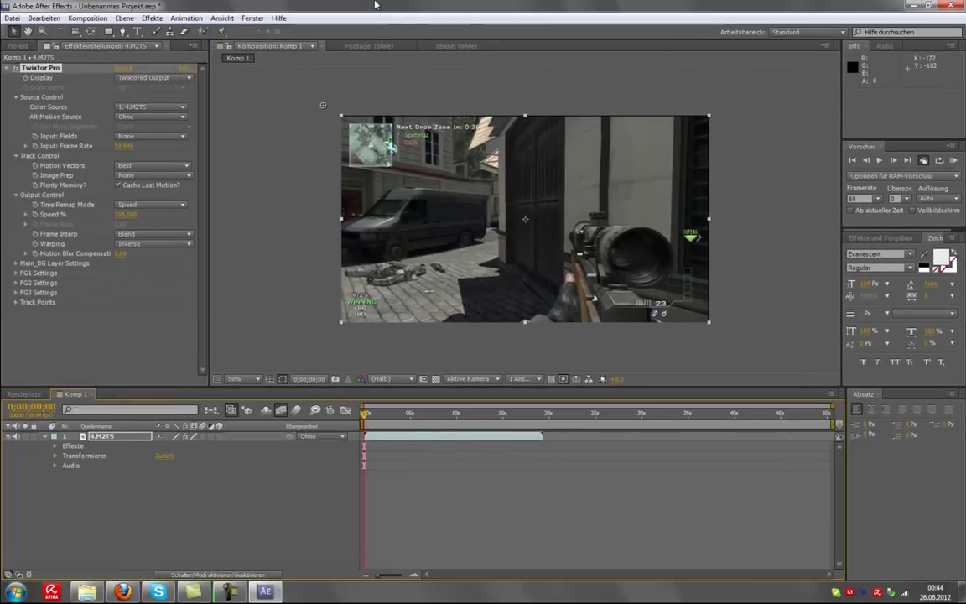
pyautogui.click(124, 17)
pyautogui.moveTo(159, 168)
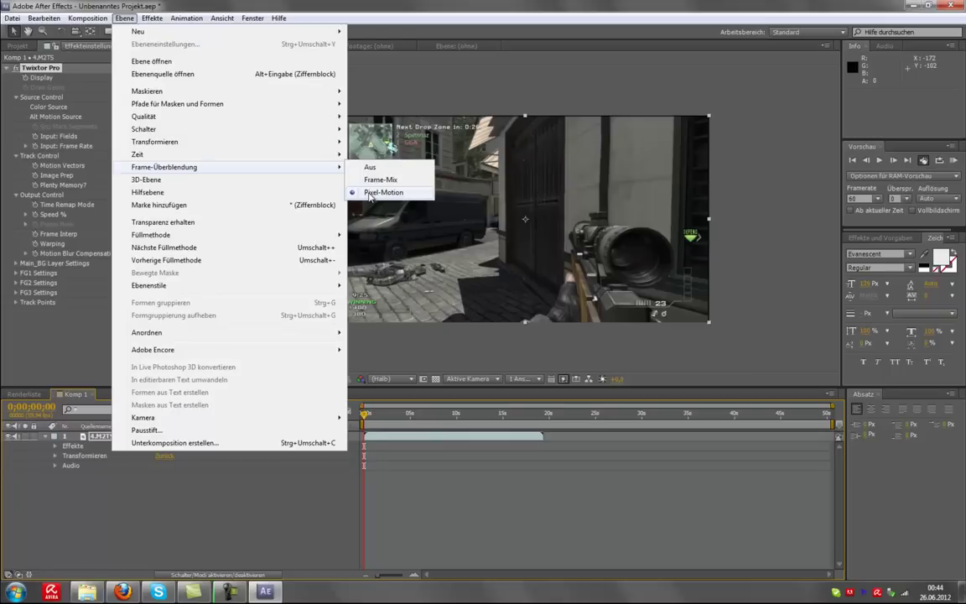
pyautogui.click(396, 5)
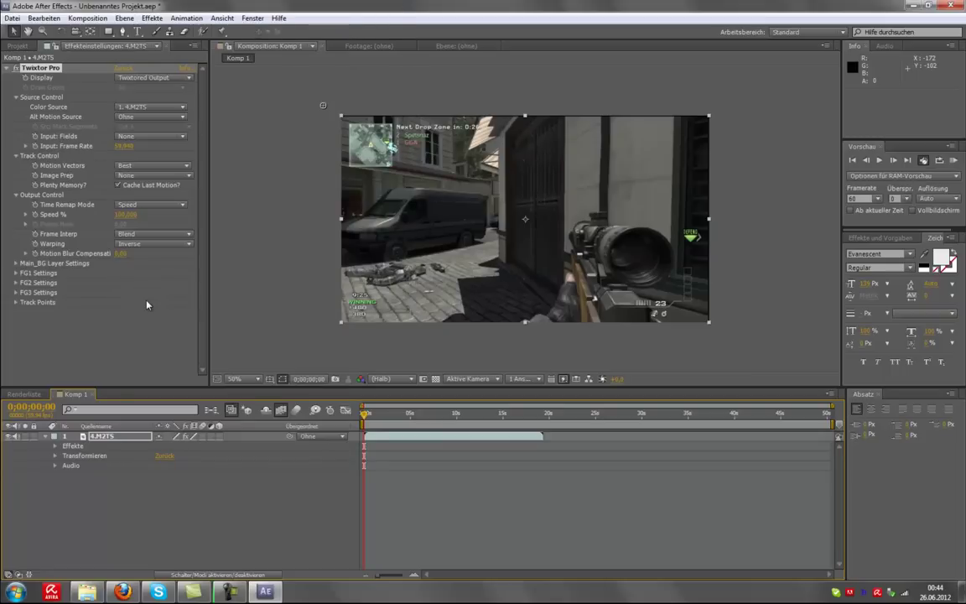
# Enable the Speed % stopwatch under Twixtor Output Control and keyframe it at 0;00;02;51.
pyautogui.click(55, 446)
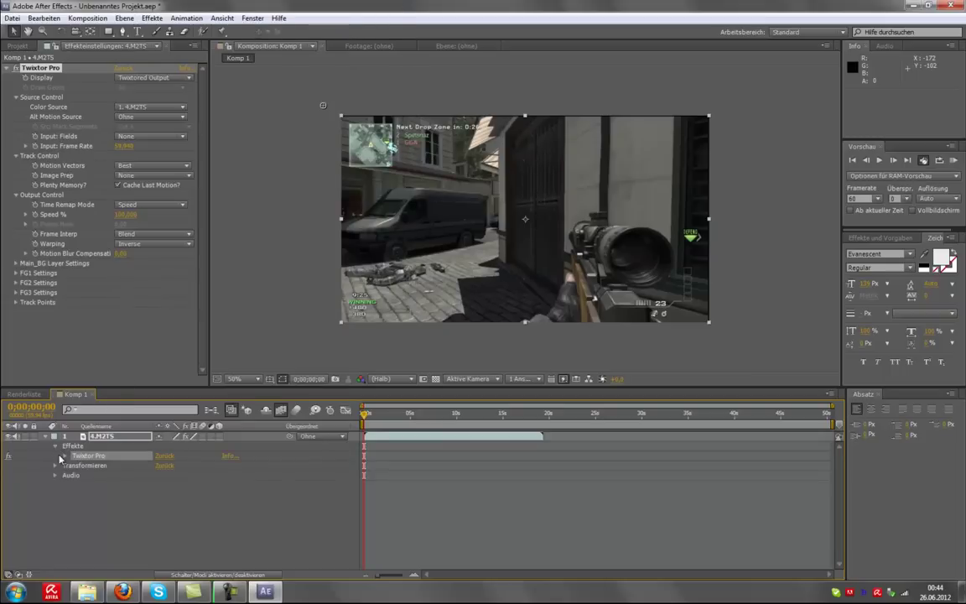
pyautogui.click(65, 455)
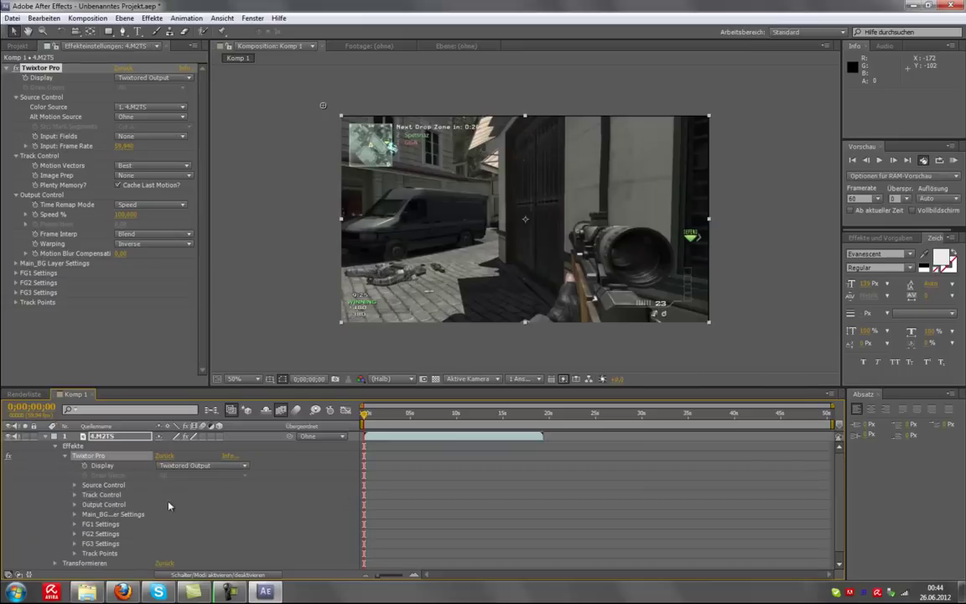
pyautogui.click(74, 505)
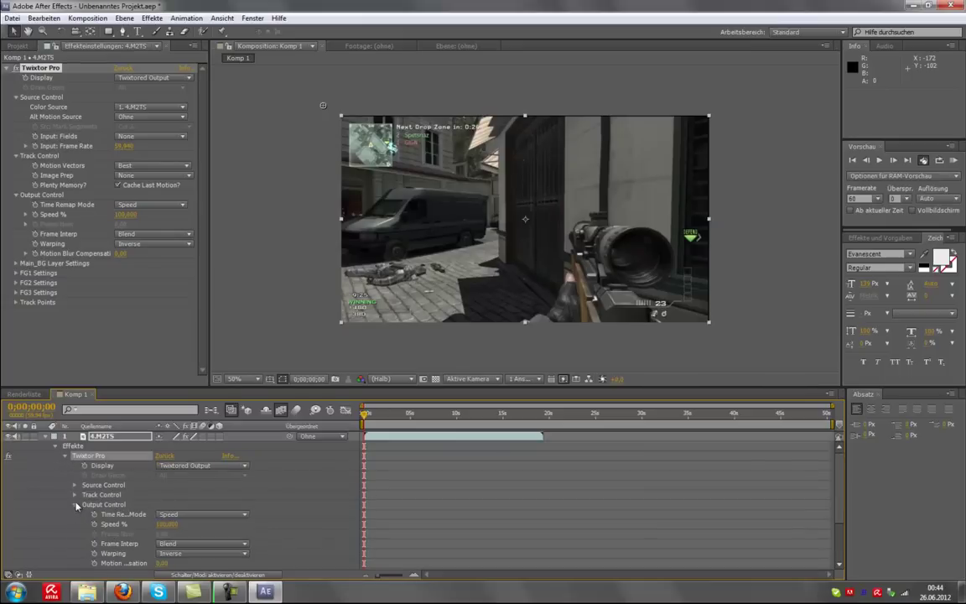
pyautogui.scroll(-1, 150, 491)
pyautogui.scroll(1, 155, 491)
pyautogui.click(94, 524)
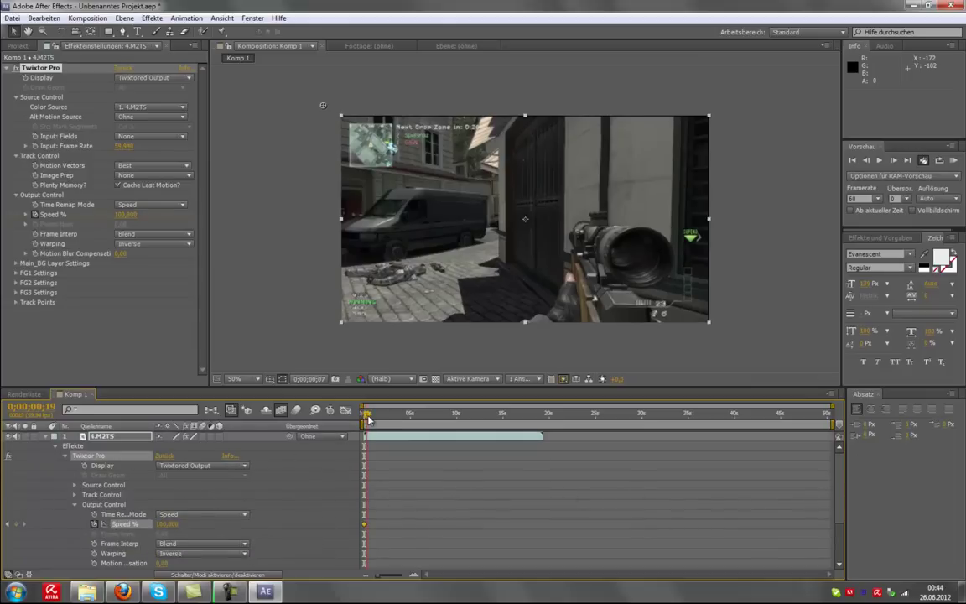
pyautogui.moveTo(372, 416); pyautogui.dragTo(391, 423)
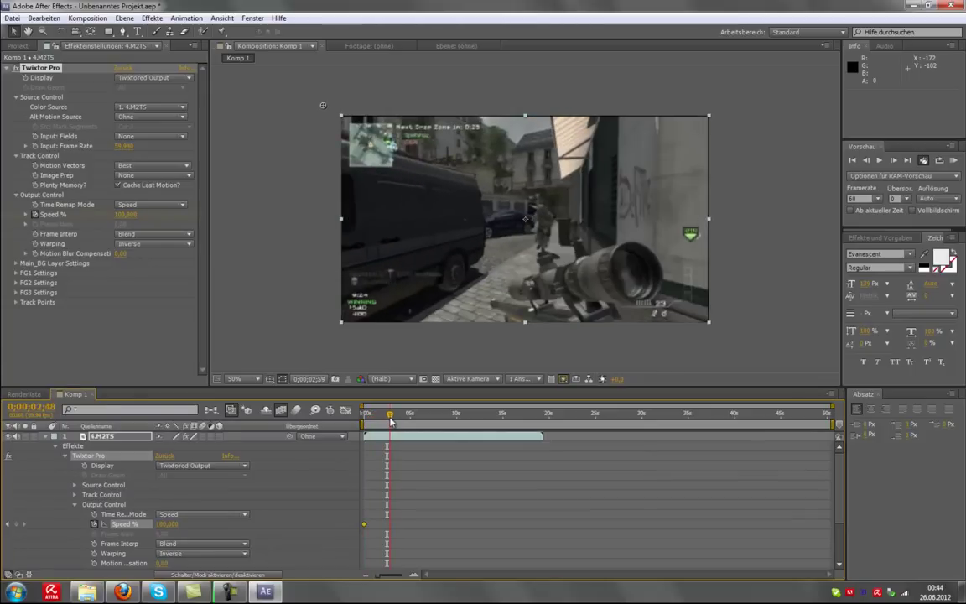
pyautogui.moveTo(391, 423); pyautogui.dragTo(392, 423)
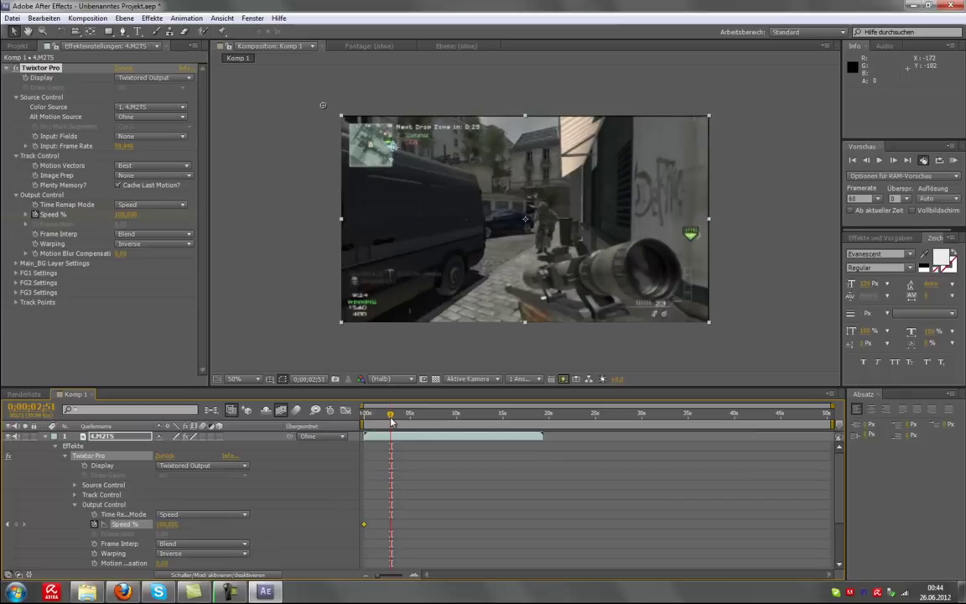
pyautogui.click(17, 524)
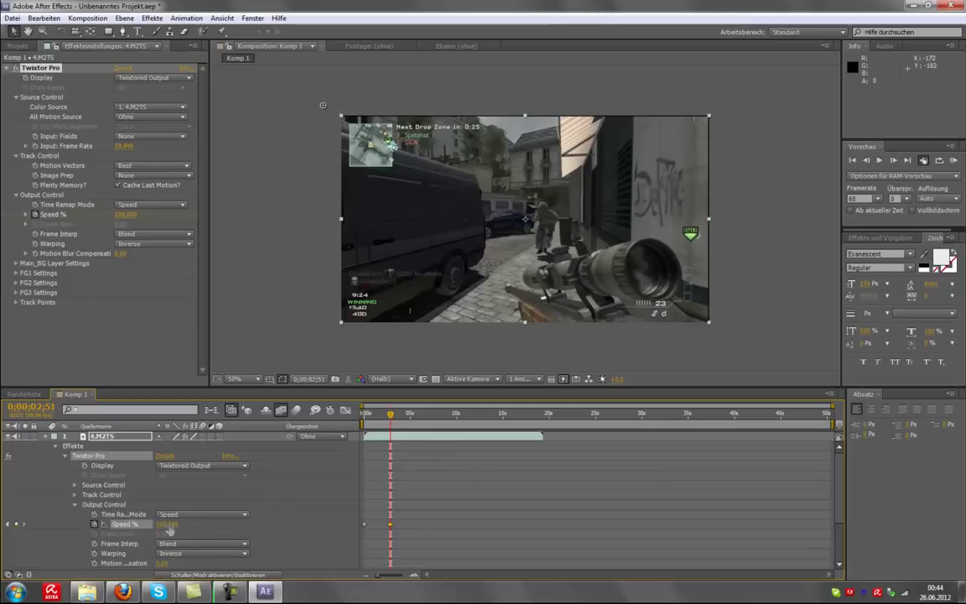
# Two frames later, at 0;00;02;54, set Speed % to a low slow-motion value.
pyautogui.click(893, 161)
pyautogui.click(893, 161)
pyautogui.click(894, 161)
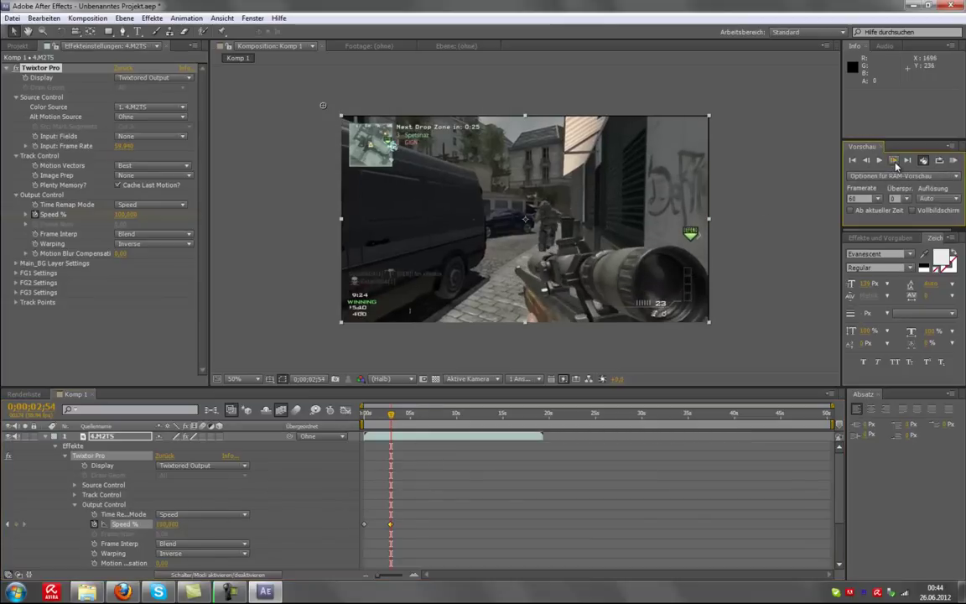
pyautogui.click(167, 524)
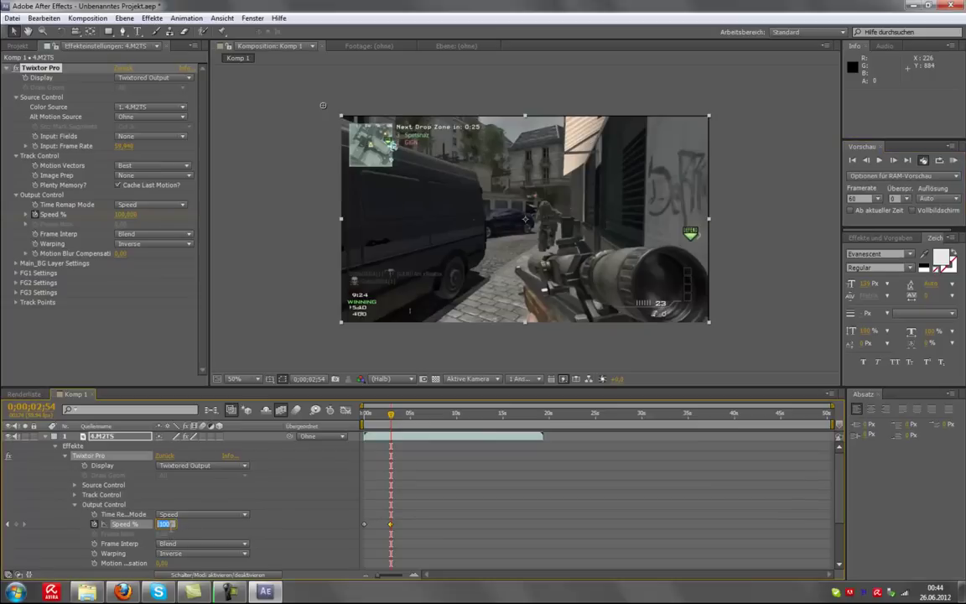
pyautogui.write('3')
pyautogui.press('Return')
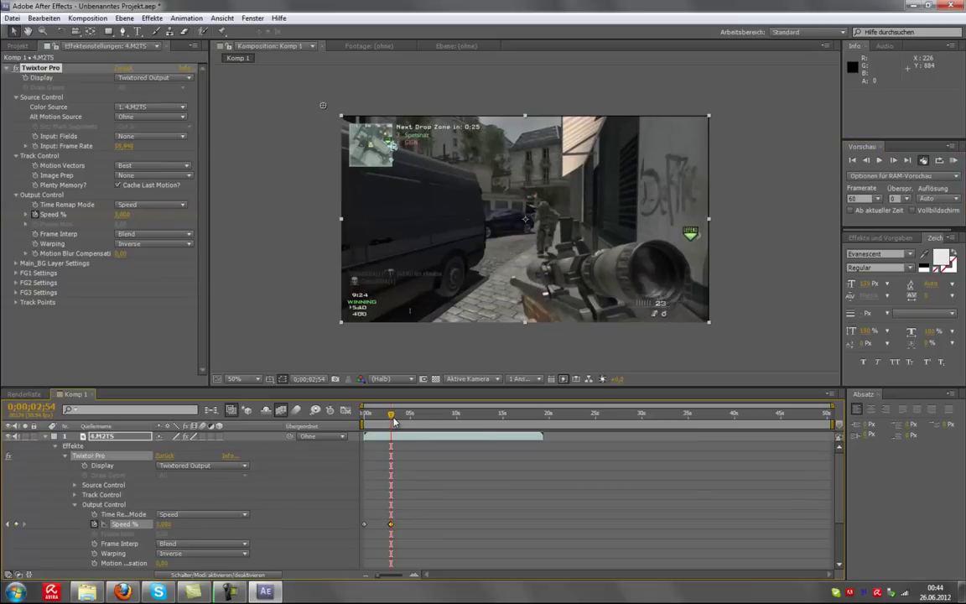
# Set Speed % back to 100 at 0;00;10;39.
pyautogui.moveTo(393, 421); pyautogui.dragTo(462, 421)
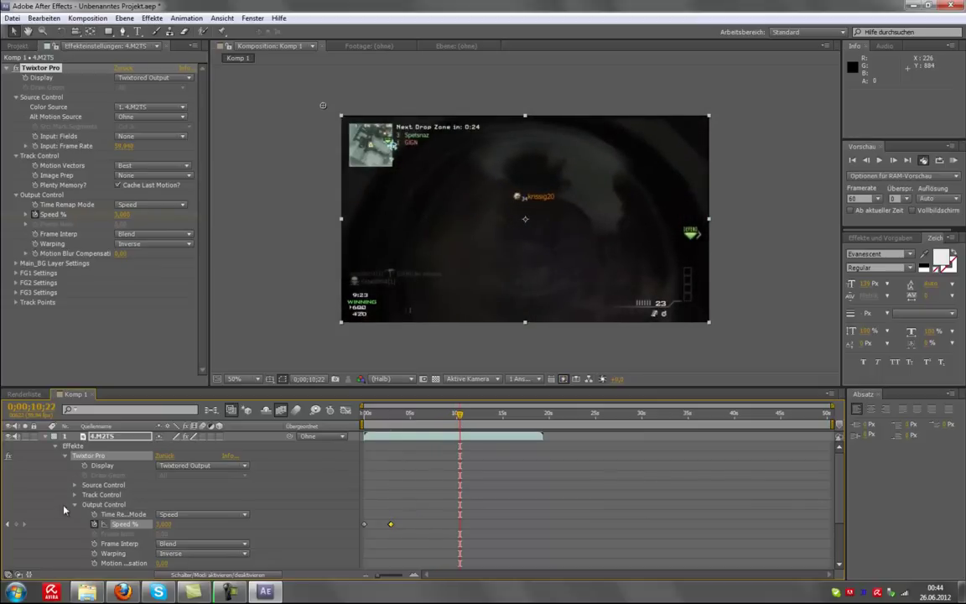
pyautogui.click(892, 161)
pyautogui.click(893, 161)
pyautogui.click(892, 161)
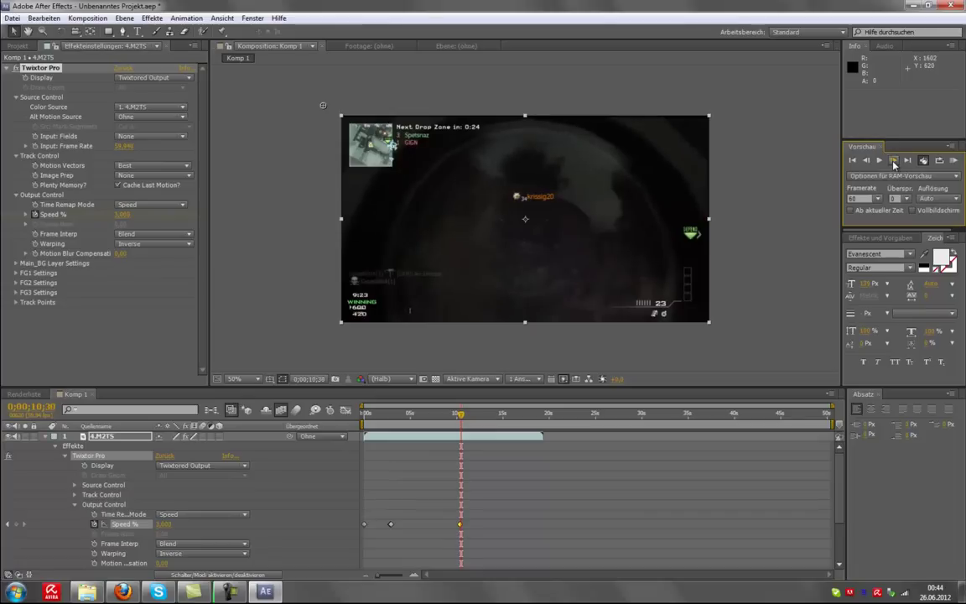
pyautogui.click(893, 161)
pyautogui.click(893, 161)
pyautogui.click(892, 161)
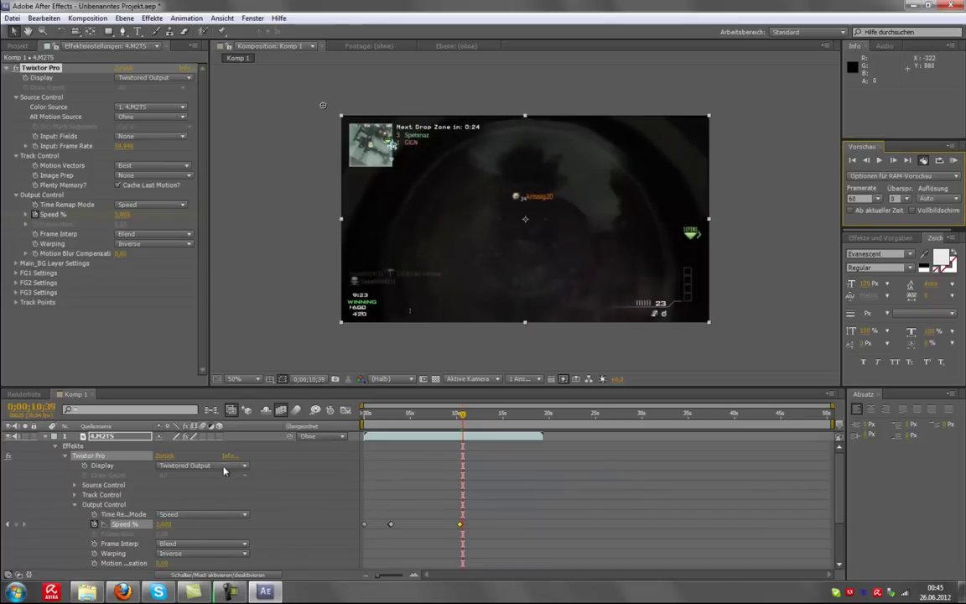
pyautogui.click(165, 523)
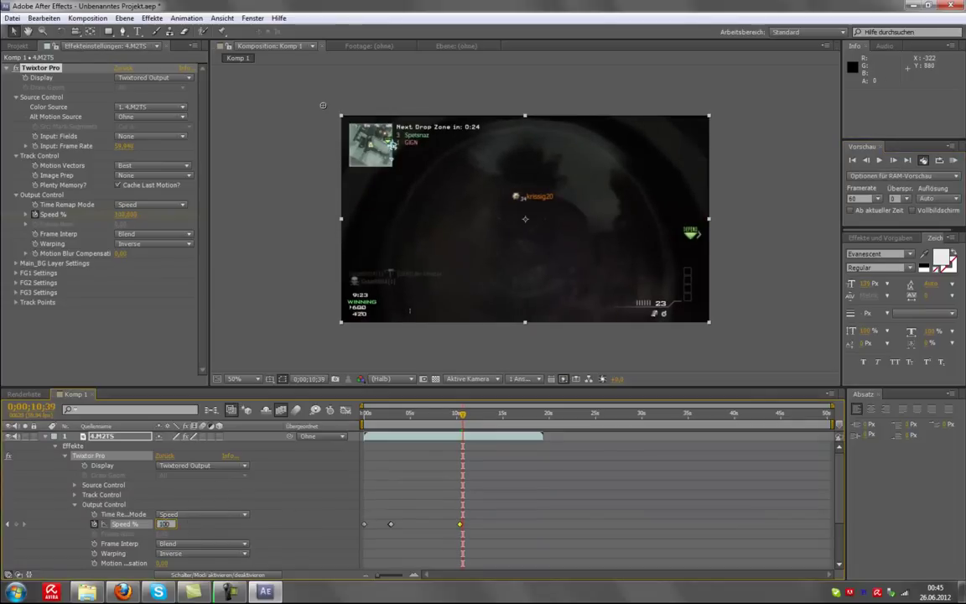
pyautogui.press('Return')
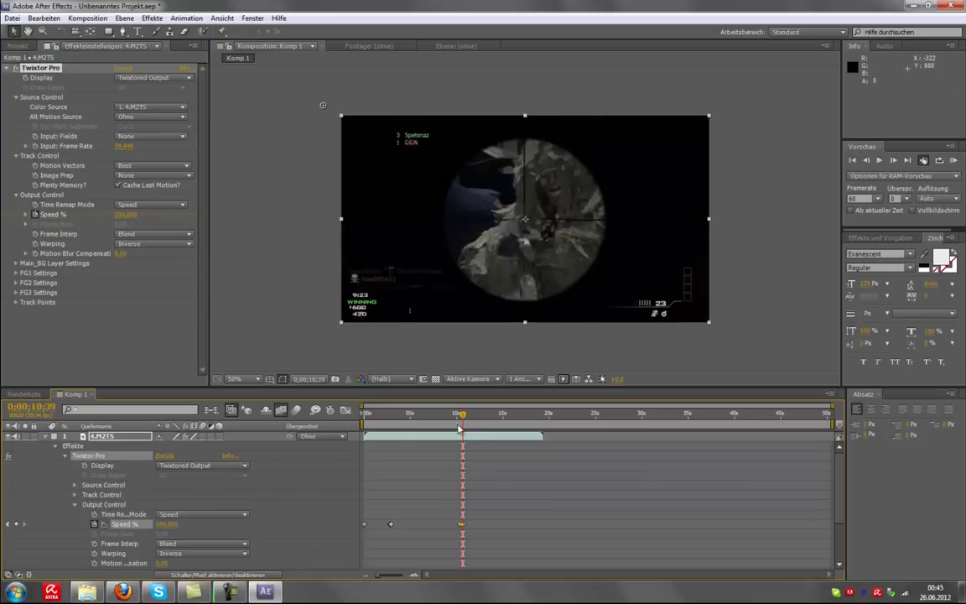
pyautogui.moveTo(463, 424)
pyautogui.mouseDown()
pyautogui.moveTo(366, 419)
pyautogui.moveTo(474, 425)
pyautogui.mouseUp()
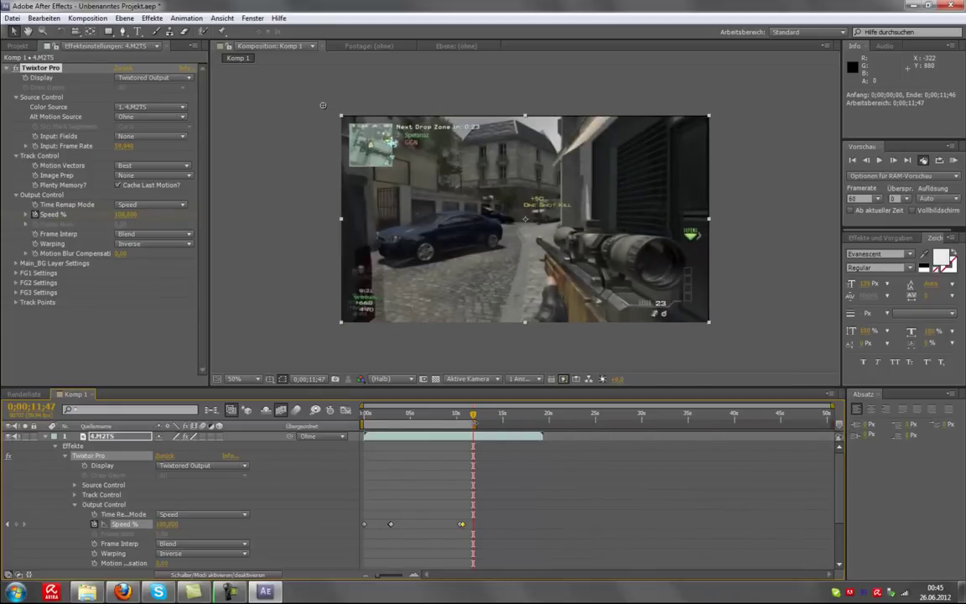
# Trim Komp 1 to its work area ending at 0;00;11;47.
pyautogui.click(92, 19)
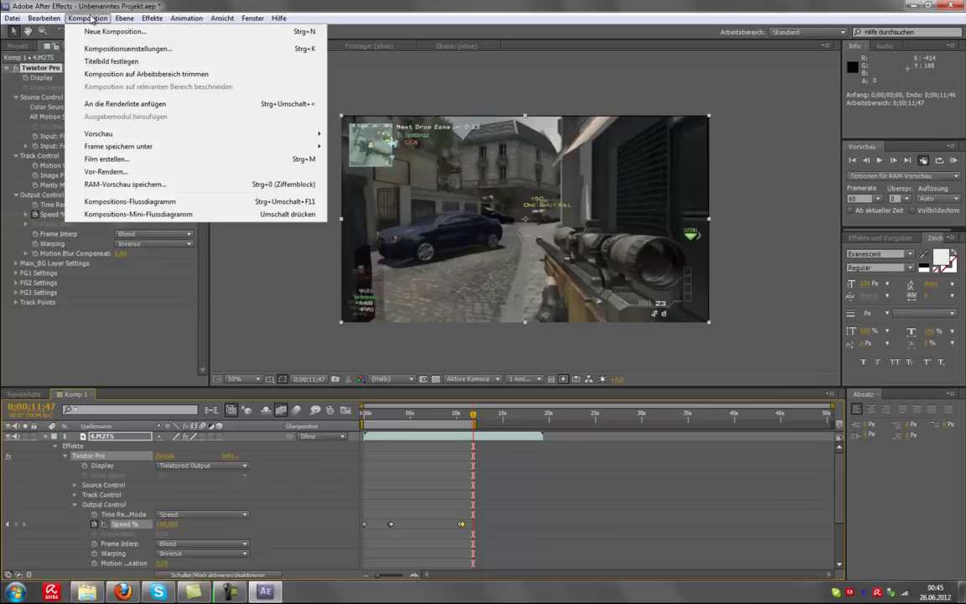
pyautogui.click(123, 75)
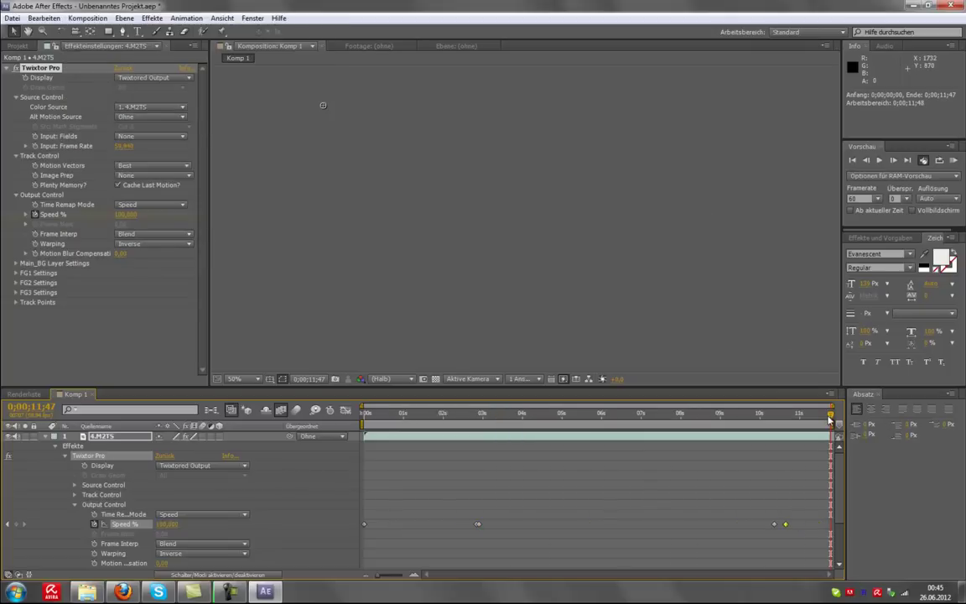
pyautogui.moveTo(830, 416); pyautogui.dragTo(364, 413)
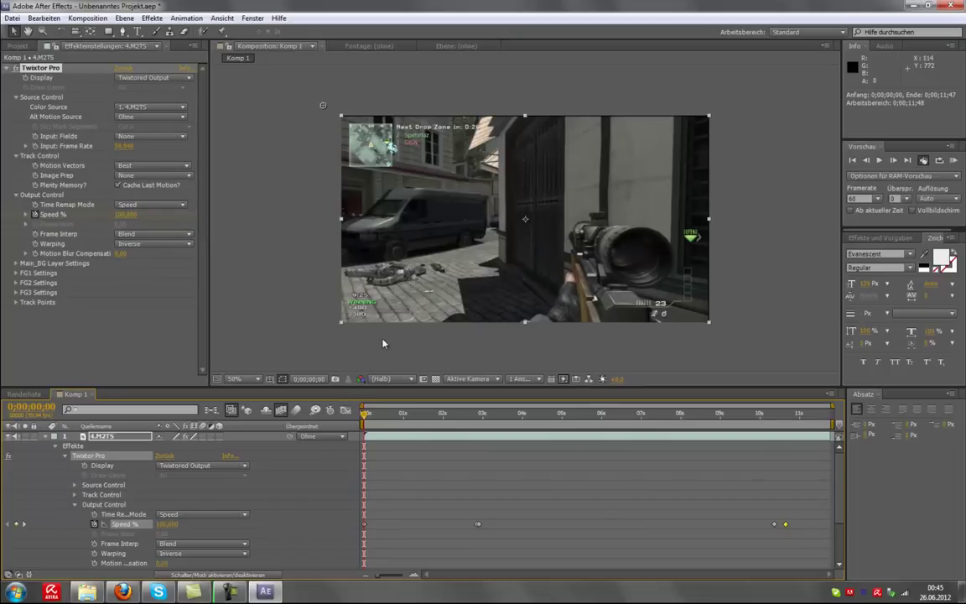
# Collapse the Effekte group and 4.M2TS layer, scrubbing to check the speed ramp.
pyautogui.click(56, 450)
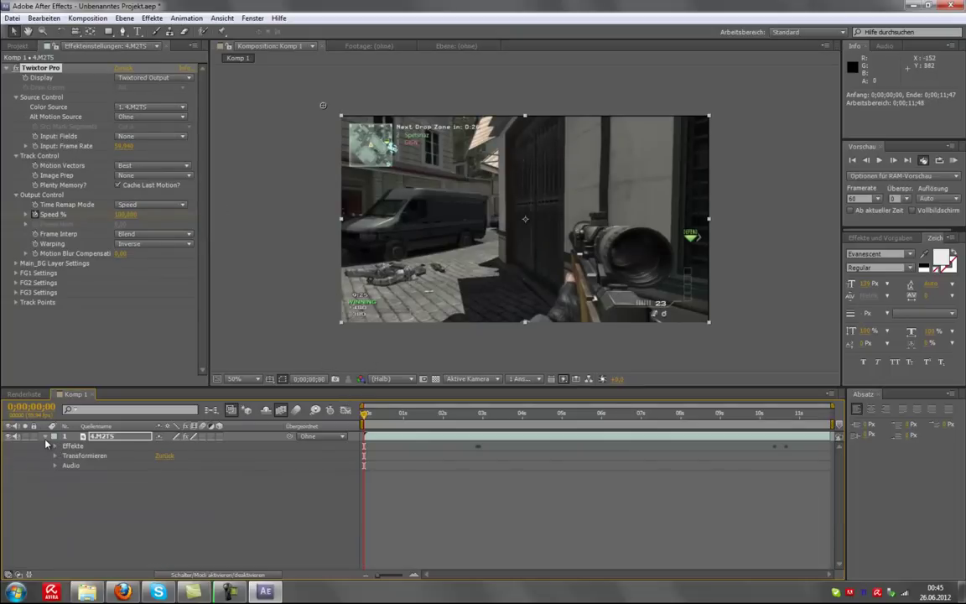
pyautogui.click(46, 436)
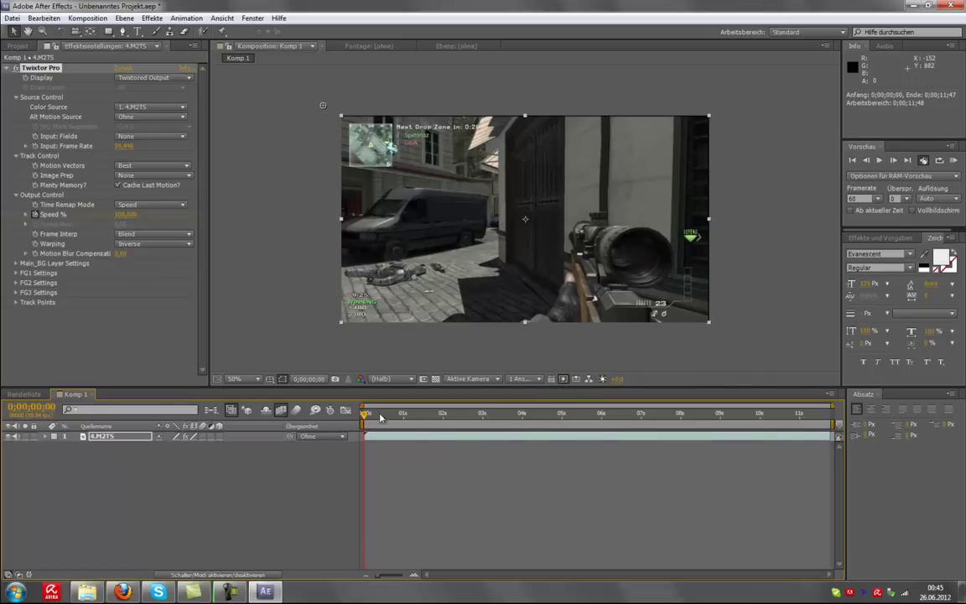
pyautogui.moveTo(364, 414); pyautogui.dragTo(639, 412)
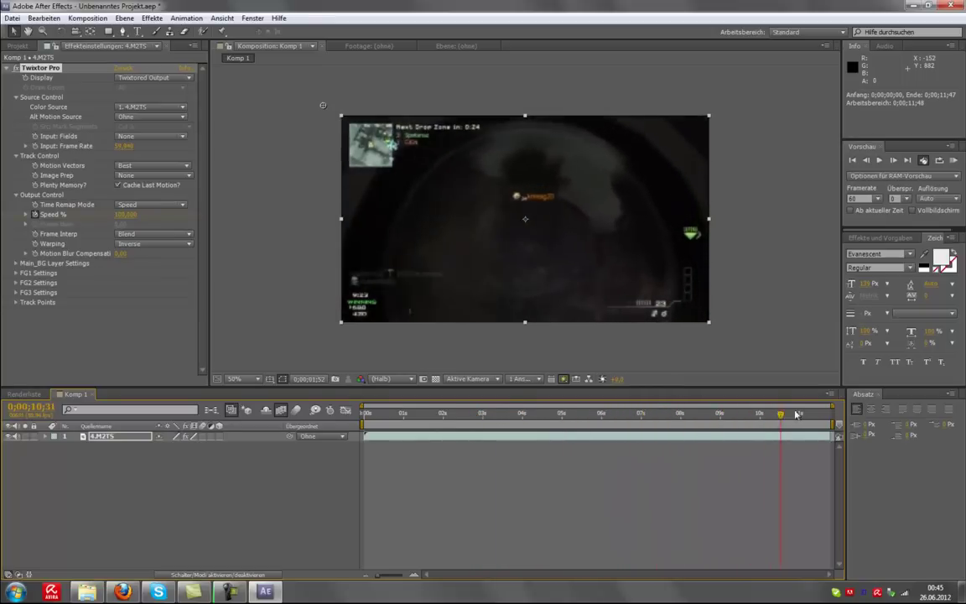
pyautogui.moveTo(639, 412)
pyautogui.mouseDown()
pyautogui.moveTo(820, 414)
pyautogui.moveTo(471, 411)
pyautogui.mouseUp()
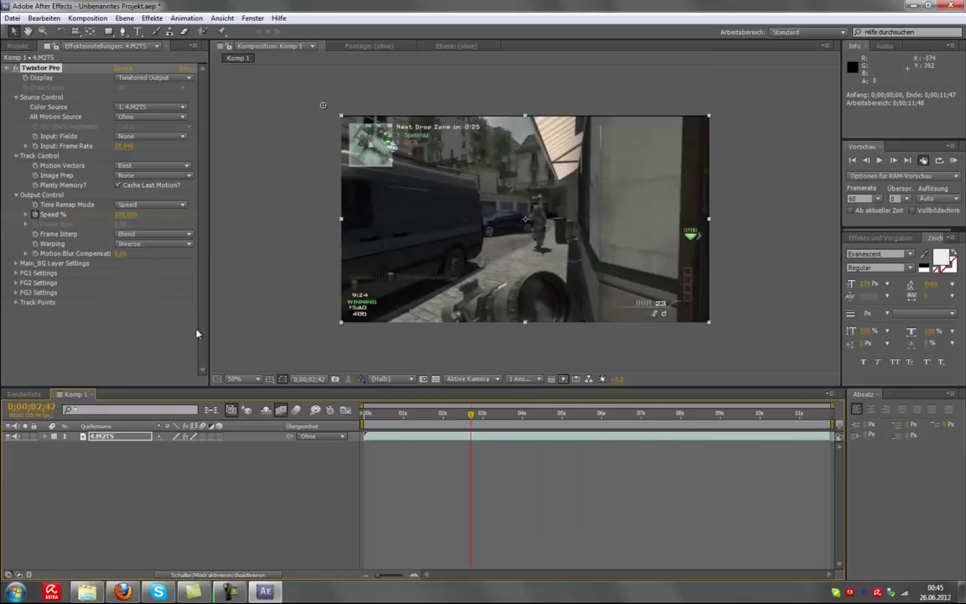
pyautogui.click(10, 67)
# Add a Kurven (Curves) effect and bend the master RGB curve upward.
pyautogui.rightClick(67, 114)
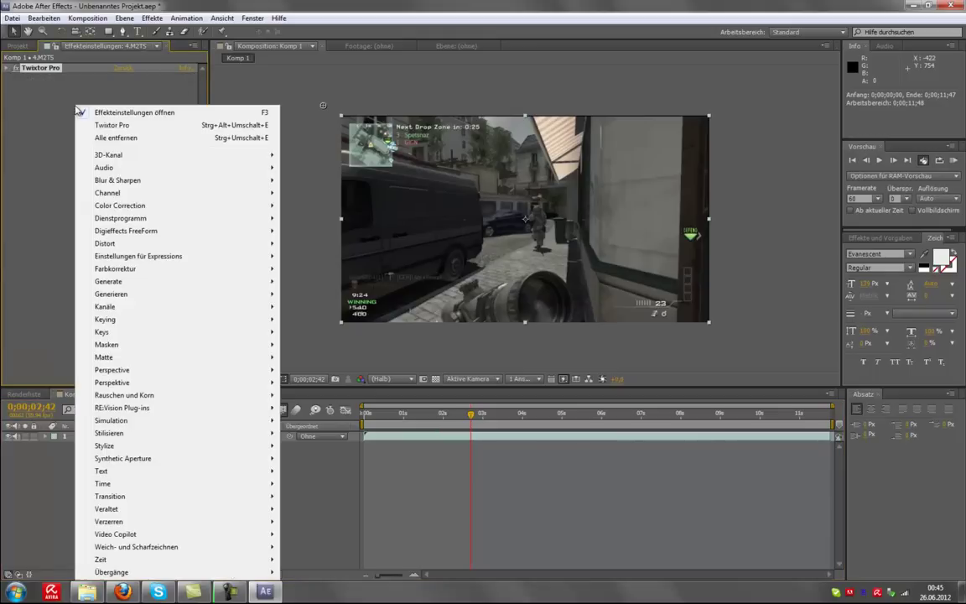
pyautogui.moveTo(226, 268)
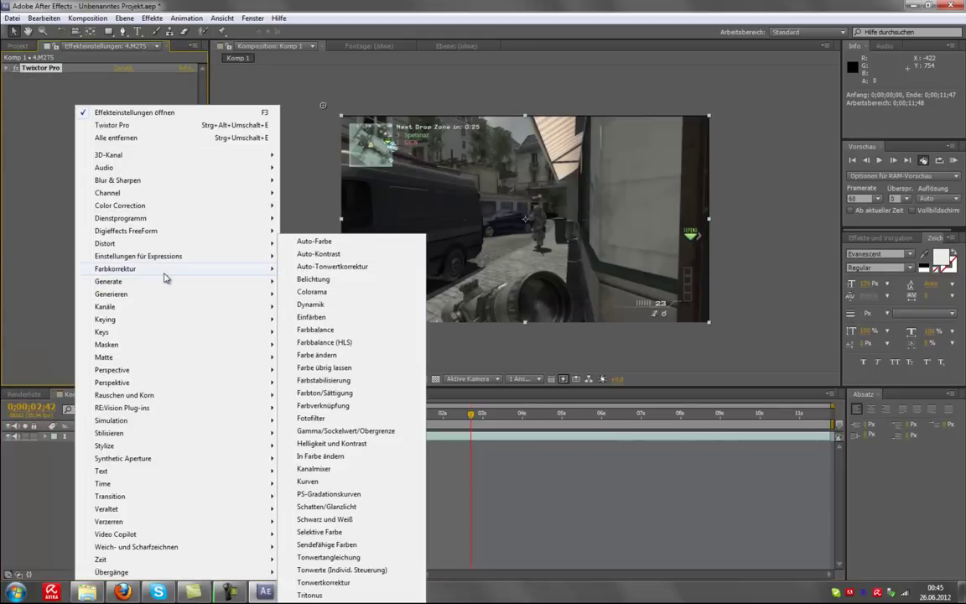
pyautogui.click(308, 482)
pyautogui.moveTo(78, 153)
pyautogui.mouseDown()
pyautogui.moveTo(78, 165)
pyautogui.moveTo(88, 144)
pyautogui.moveTo(75, 154)
pyautogui.mouseUp()
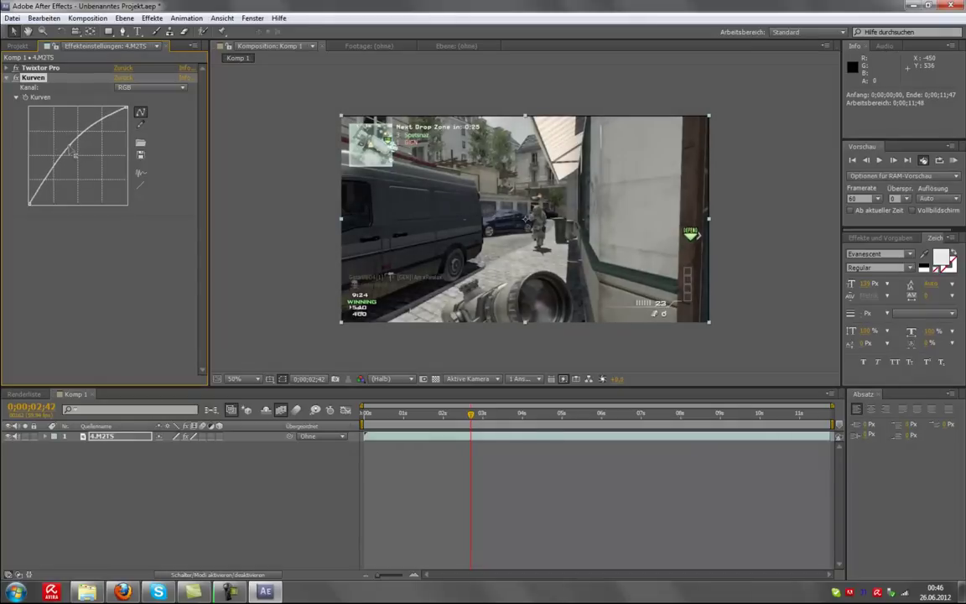
# Adjust the Red, Green and Blue channel curves individually.
pyautogui.click(139, 87)
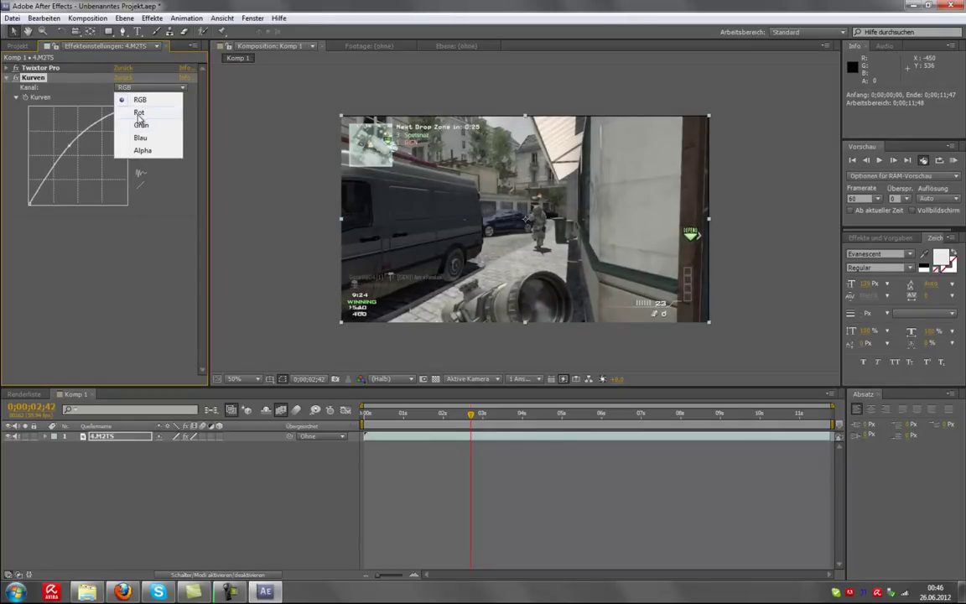
pyautogui.click(140, 112)
pyautogui.moveTo(84, 165); pyautogui.dragTo(88, 172)
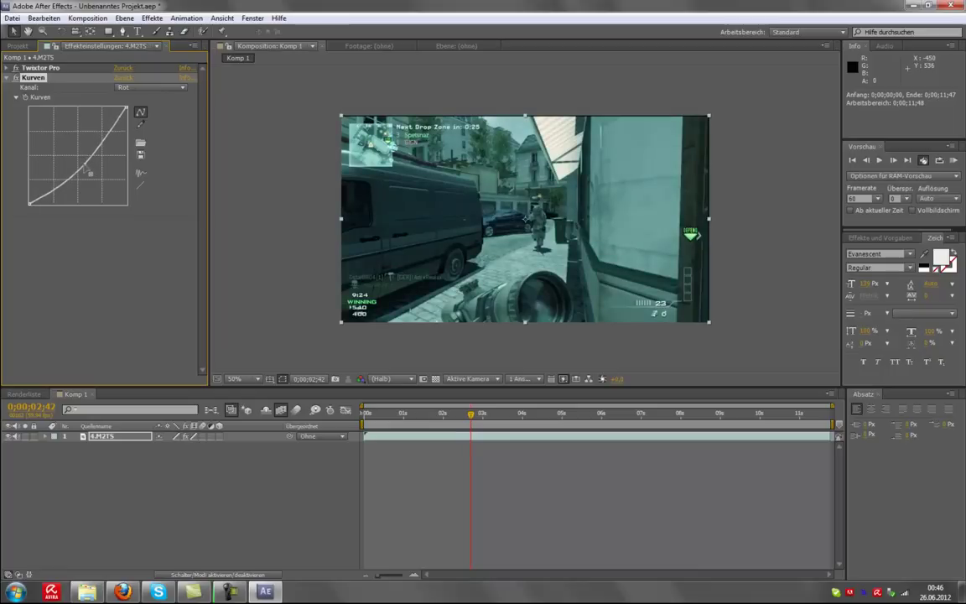
pyautogui.click(134, 87)
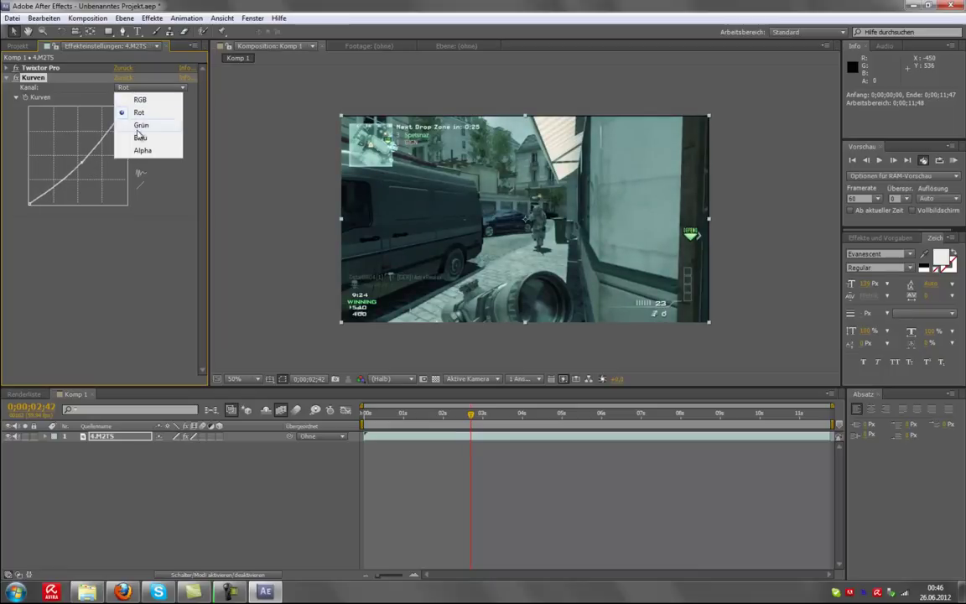
pyautogui.click(138, 123)
pyautogui.moveTo(85, 168)
pyautogui.mouseDown()
pyautogui.moveTo(112, 145)
pyautogui.moveTo(89, 156)
pyautogui.mouseUp()
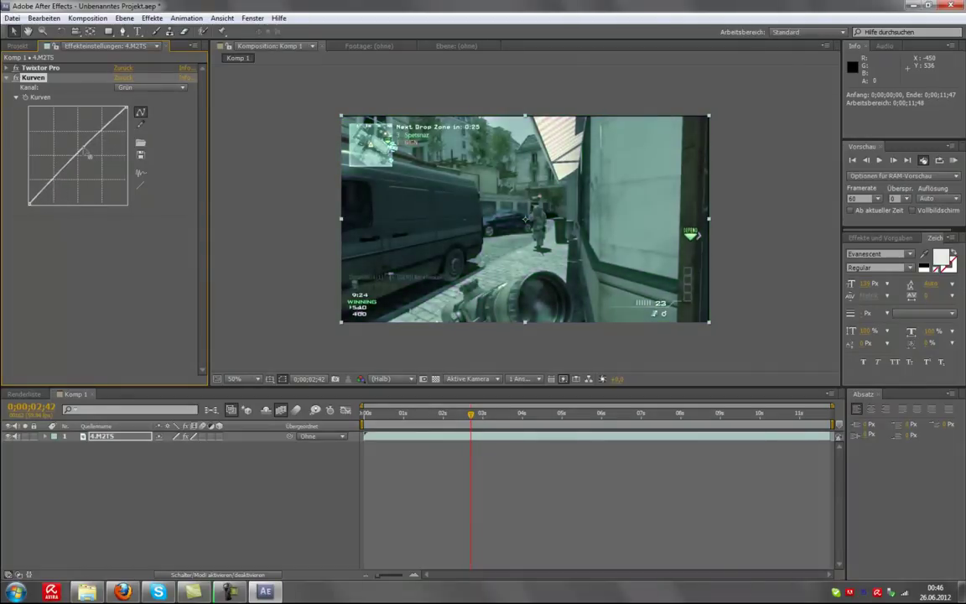
pyautogui.click(136, 88)
pyautogui.click(138, 136)
pyautogui.moveTo(82, 155)
pyautogui.mouseDown()
pyautogui.moveTo(96, 174)
pyautogui.moveTo(86, 160)
pyautogui.mouseUp()
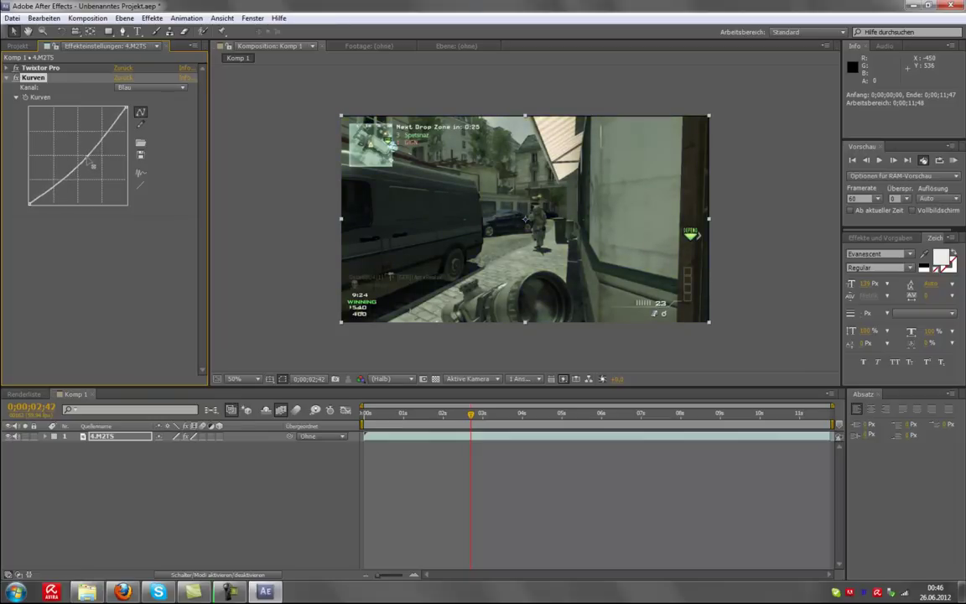
# Return Kurven to the RGB channel, collapse the effect and deselect it.
pyautogui.click(132, 88)
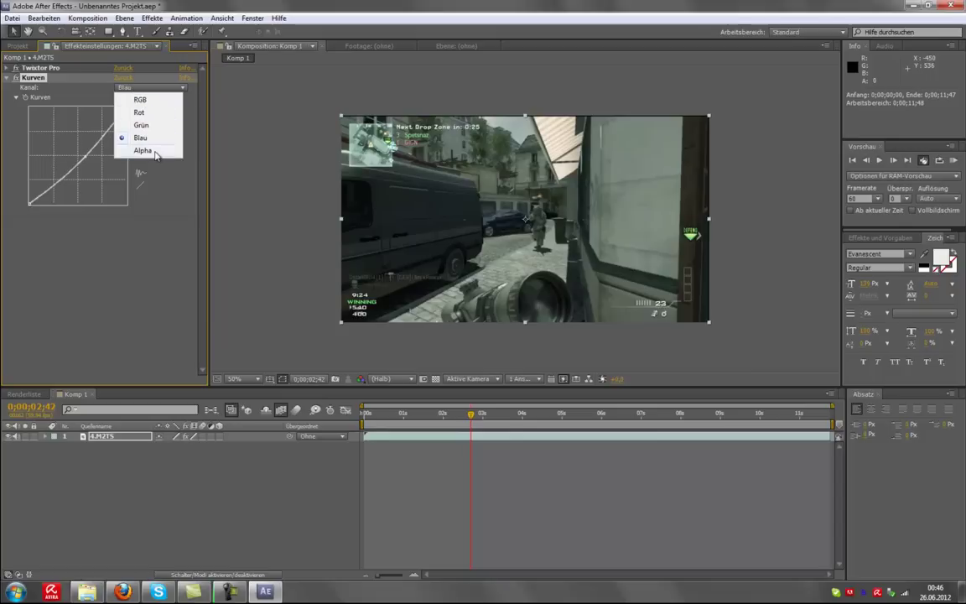
pyautogui.click(141, 101)
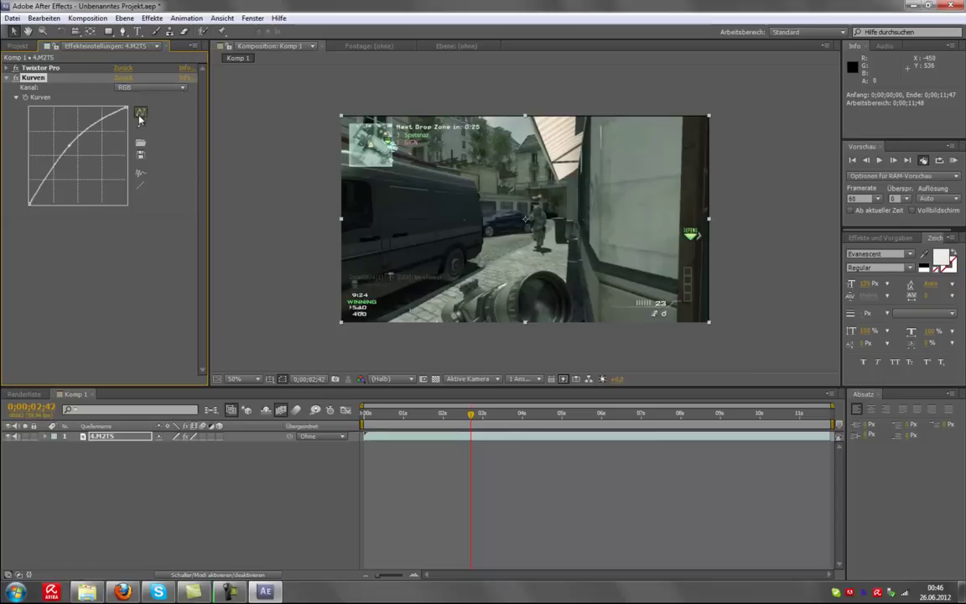
pyautogui.click(6, 78)
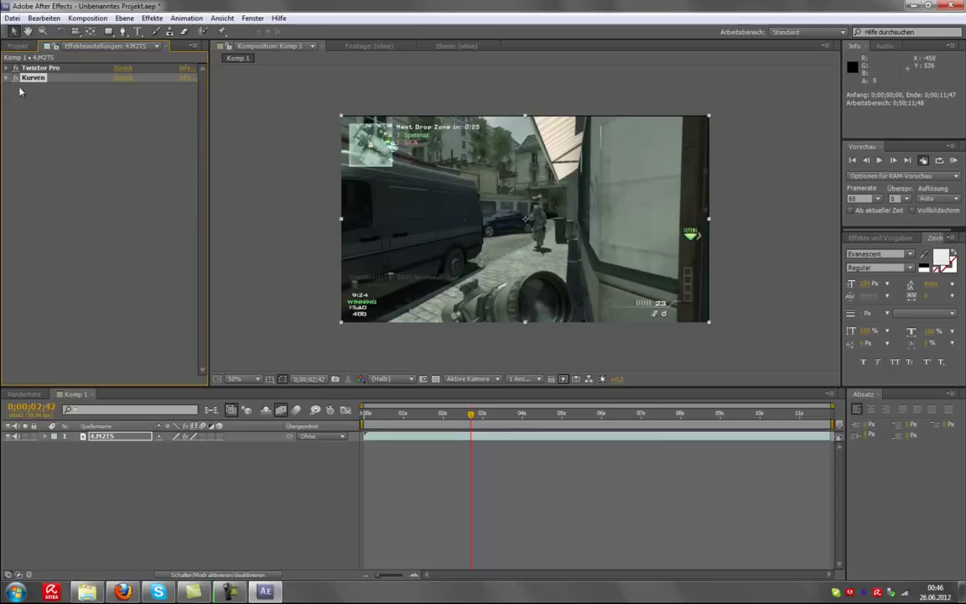
pyautogui.moveTo(33, 78)
pyautogui.mouseDown()
pyautogui.moveTo(33, 65)
pyautogui.moveTo(42, 84)
pyautogui.mouseUp()
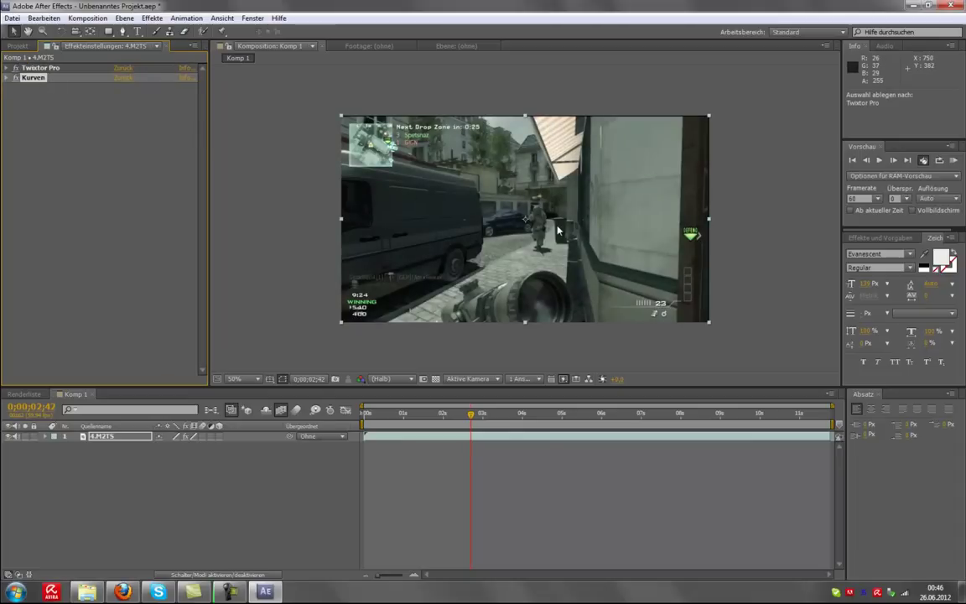
pyautogui.click(43, 114)
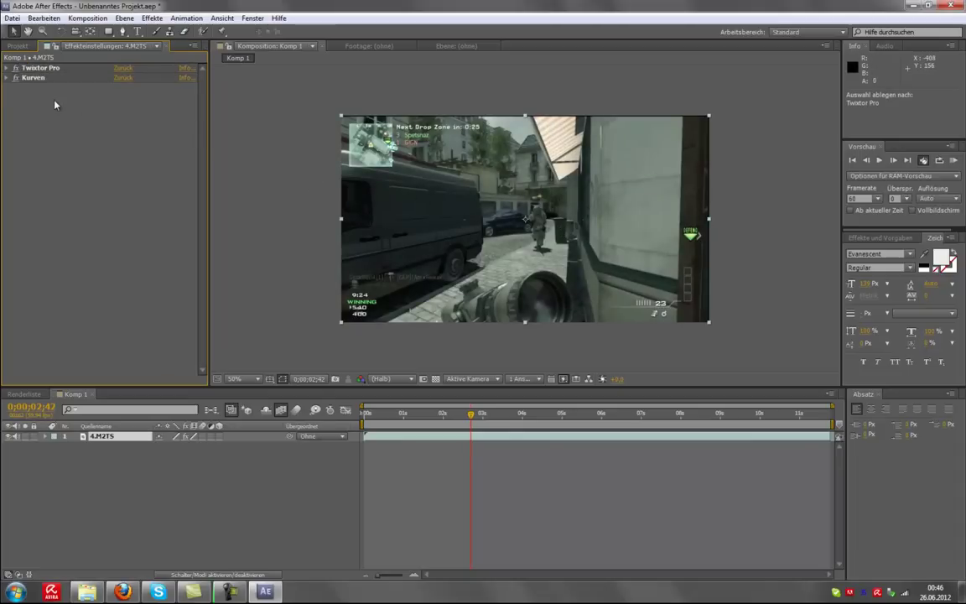
# Apply Video Copilot Optical Flares to the 4.M2TS layer.
pyautogui.rightClick(52, 108)
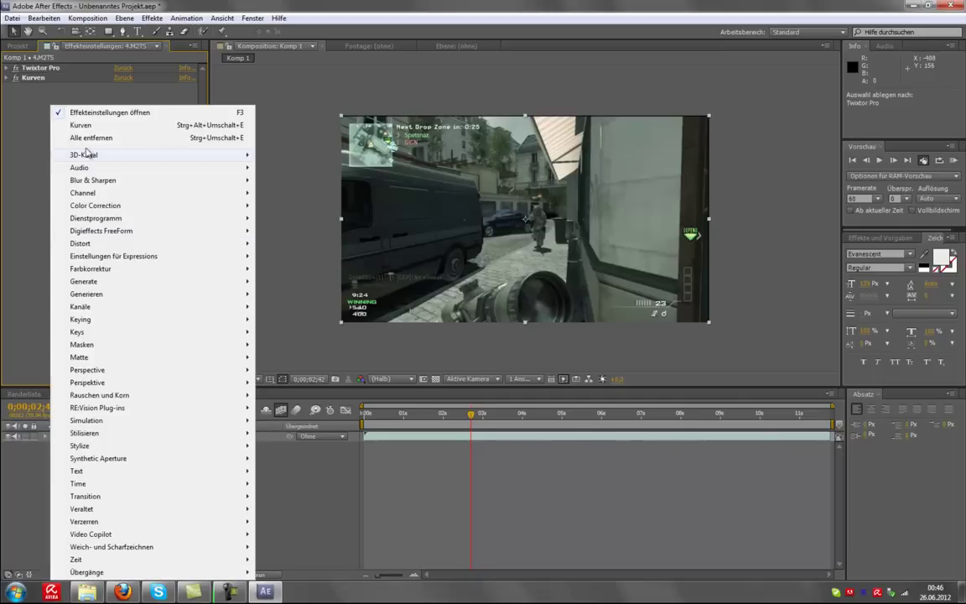
pyautogui.moveTo(201, 384)
pyautogui.moveTo(192, 535)
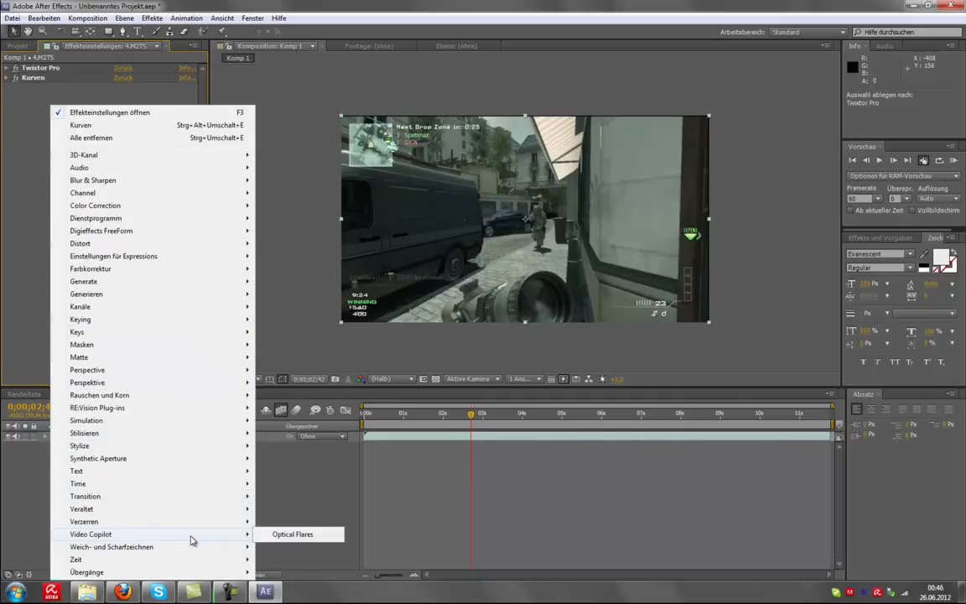
pyautogui.click(289, 536)
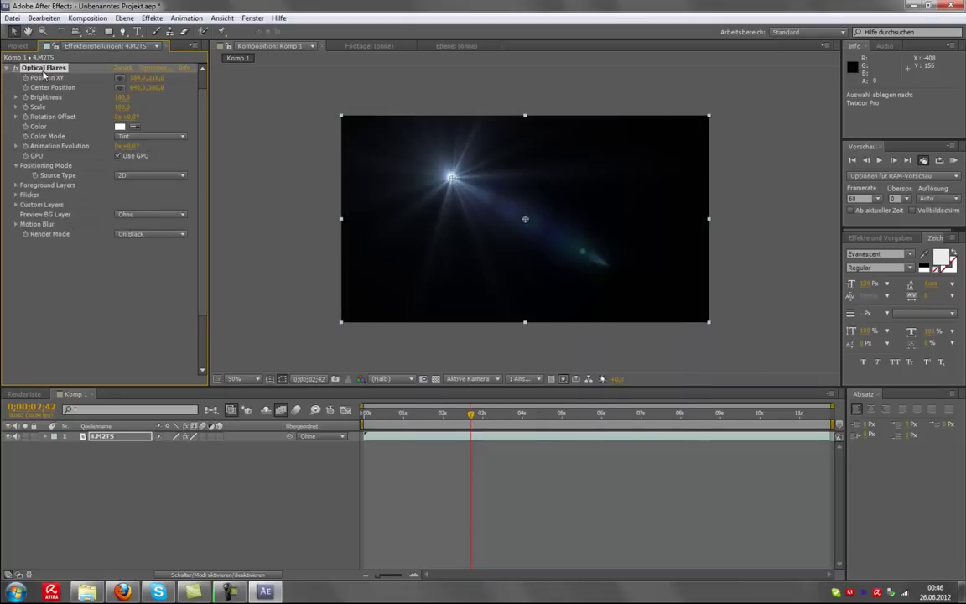
# Set Render Mode to Over Original and move the flare centre up and right.
pyautogui.click(130, 236)
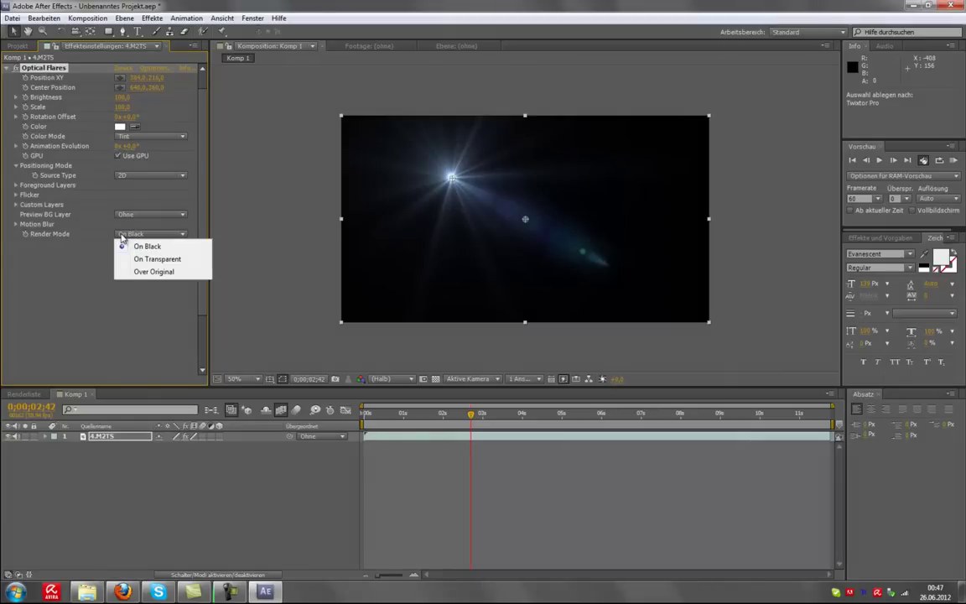
pyautogui.click(123, 245)
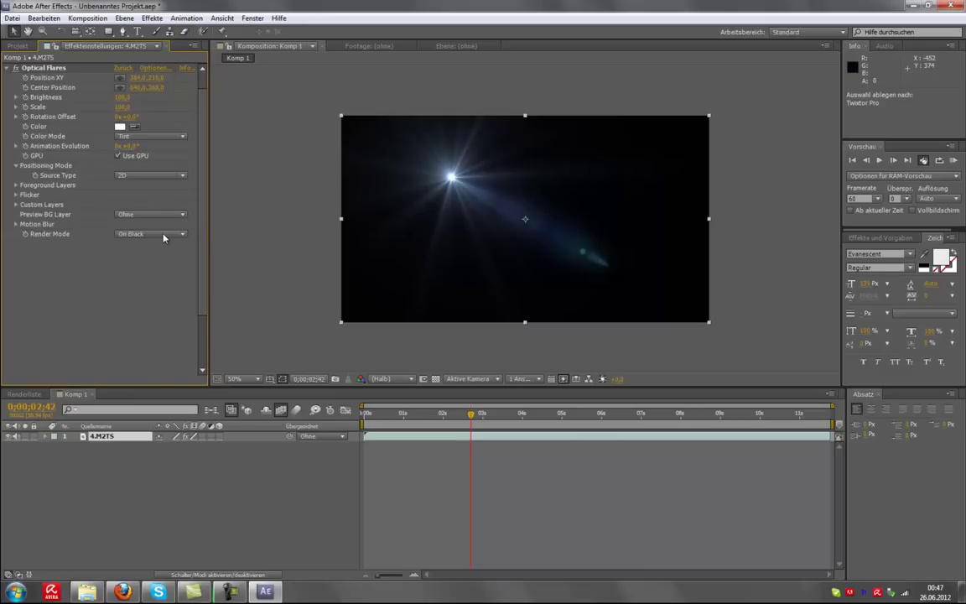
pyautogui.click(126, 234)
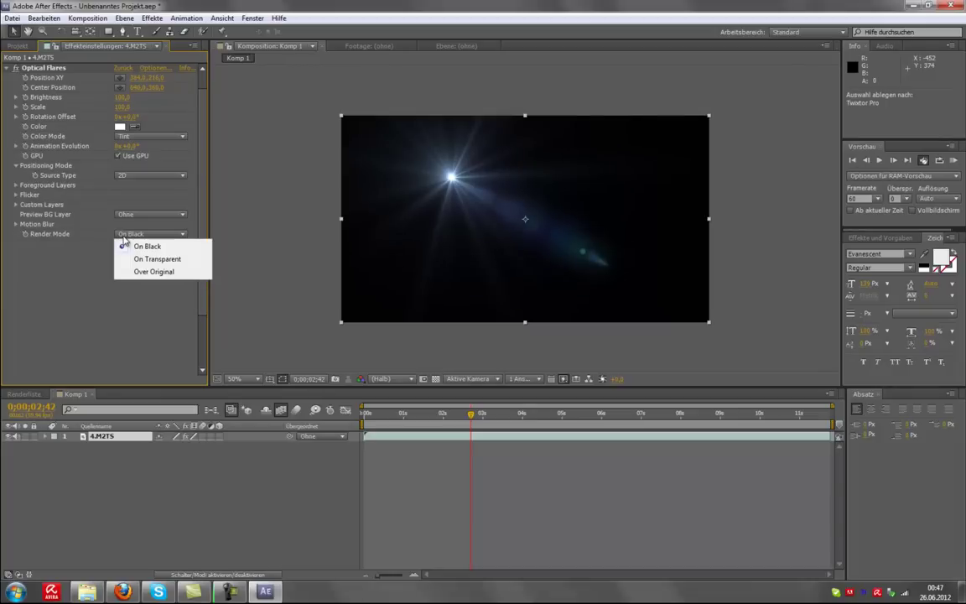
pyautogui.click(159, 272)
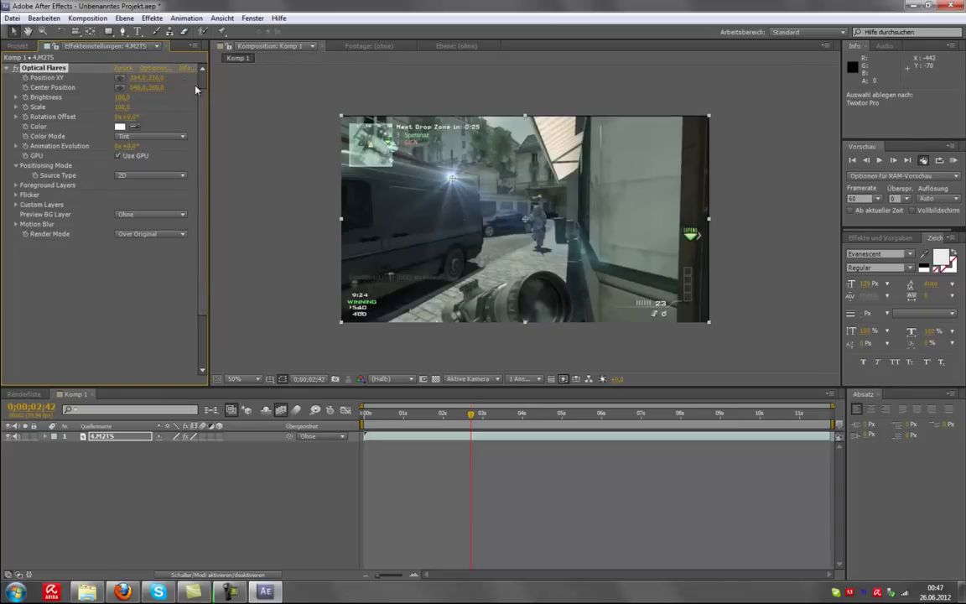
pyautogui.moveTo(450, 179)
pyautogui.mouseDown()
pyautogui.moveTo(511, 128)
pyautogui.moveTo(465, 165)
pyautogui.mouseUp()
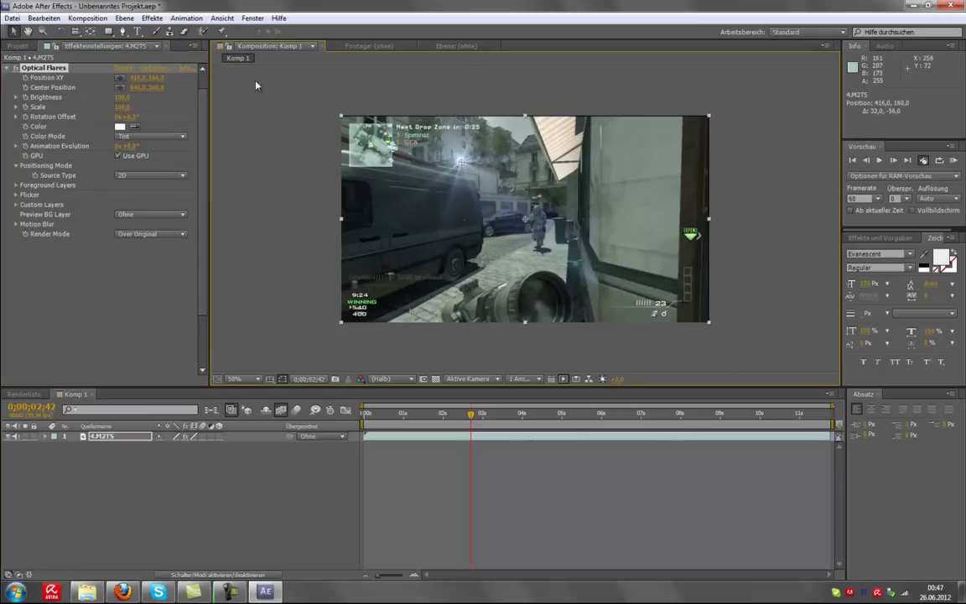
# In Optical Flares Options, load the Golden Sun preset from Motion Graphics.
pyautogui.click(156, 69)
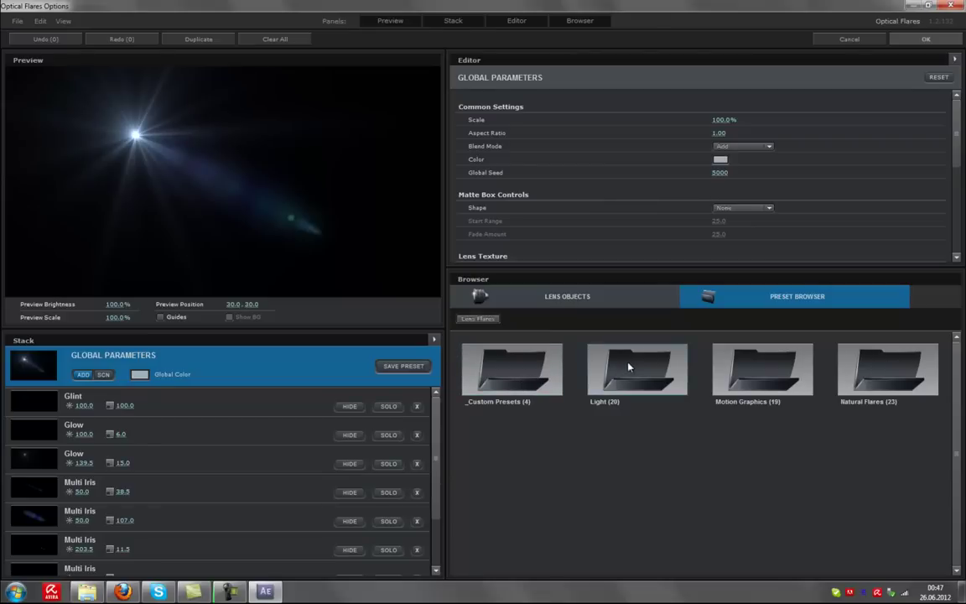
pyautogui.doubleClick(533, 362)
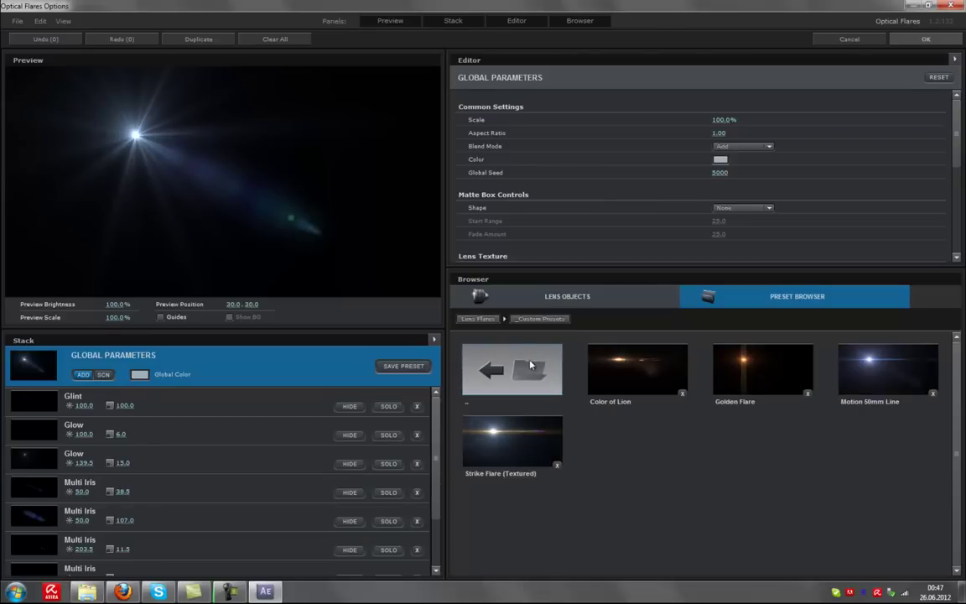
pyautogui.doubleClick(530, 365)
pyautogui.doubleClick(738, 369)
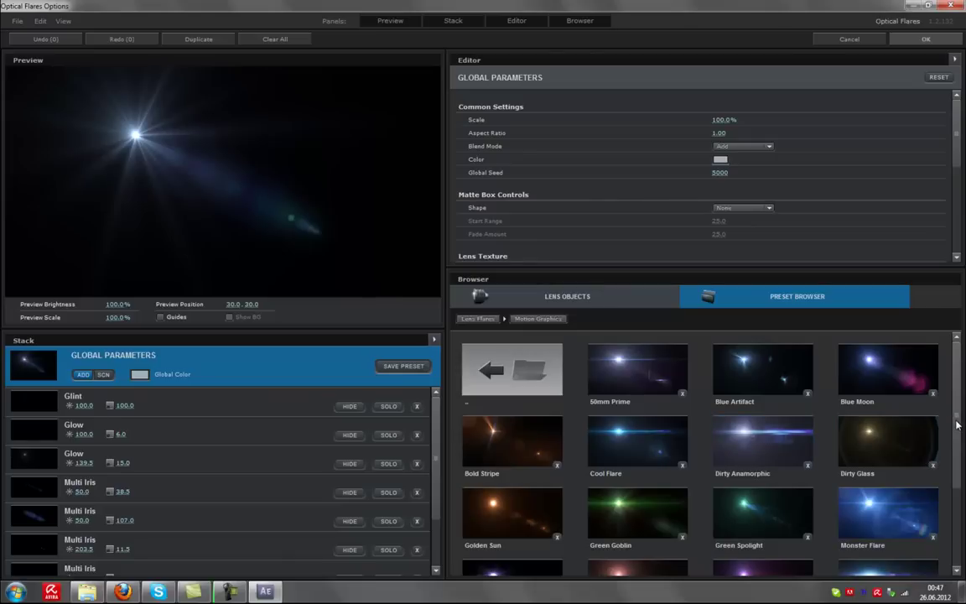
pyautogui.scroll(-1, 961, 456)
pyautogui.scroll(-1, 961, 457)
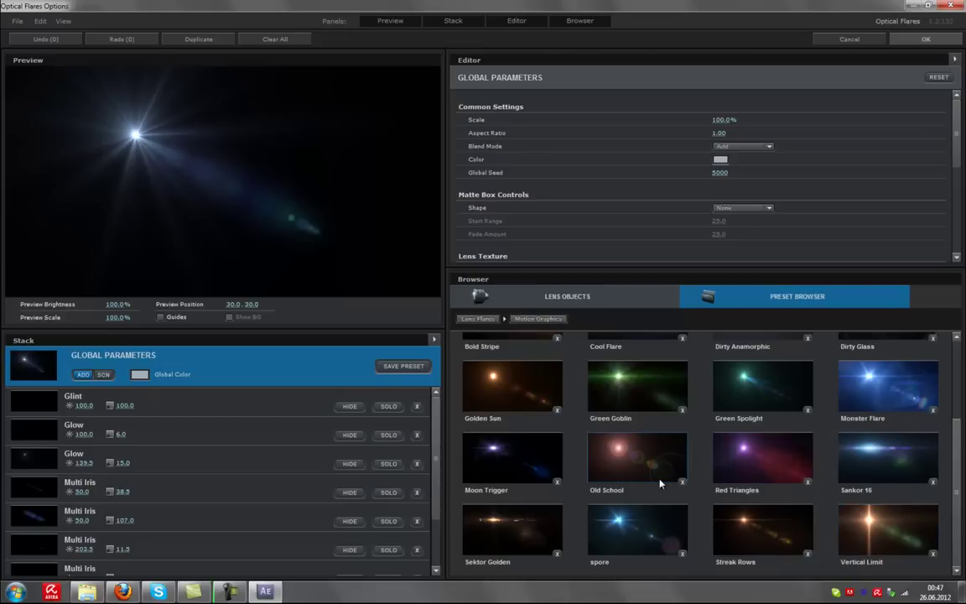
pyautogui.scroll(1, 637, 485)
pyautogui.scroll(1, 545, 491)
pyautogui.scroll(1, 530, 493)
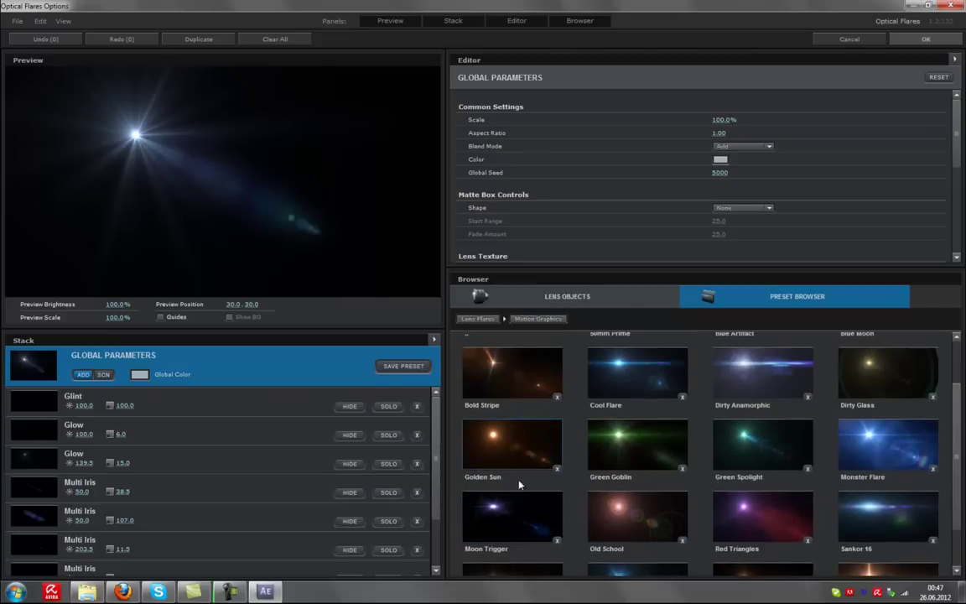
pyautogui.click(466, 431)
# Set the flare's Global Color to gold and confirm.
pyautogui.click(720, 160)
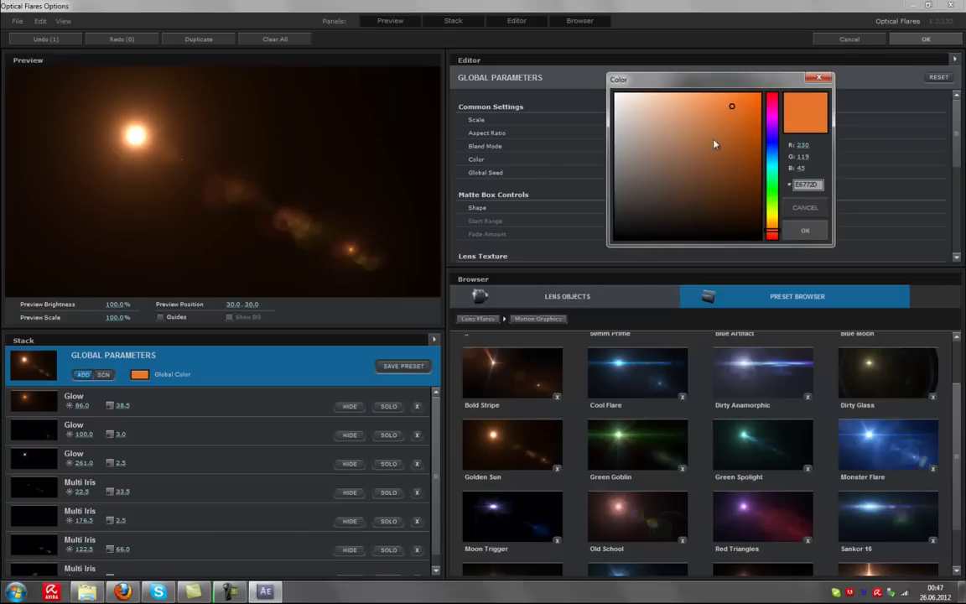
pyautogui.moveTo(771, 168)
pyautogui.mouseDown()
pyautogui.moveTo(773, 159)
pyautogui.moveTo(775, 223)
pyautogui.mouseUp()
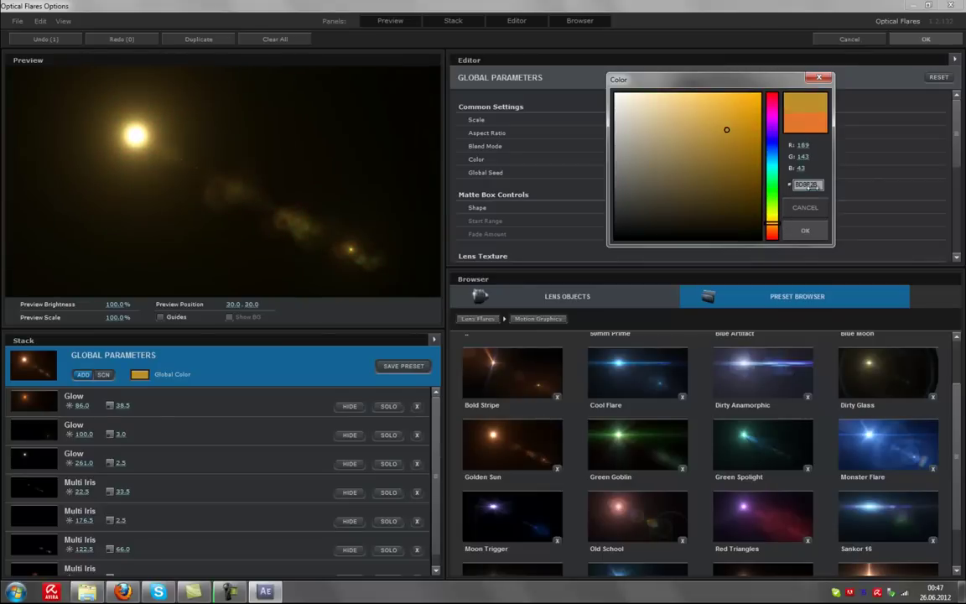
pyautogui.click(821, 234)
# Apply the flare and place it at the top edge (596,0), then show the clip layer's properties at 0;00;00;00.
pyautogui.click(916, 42)
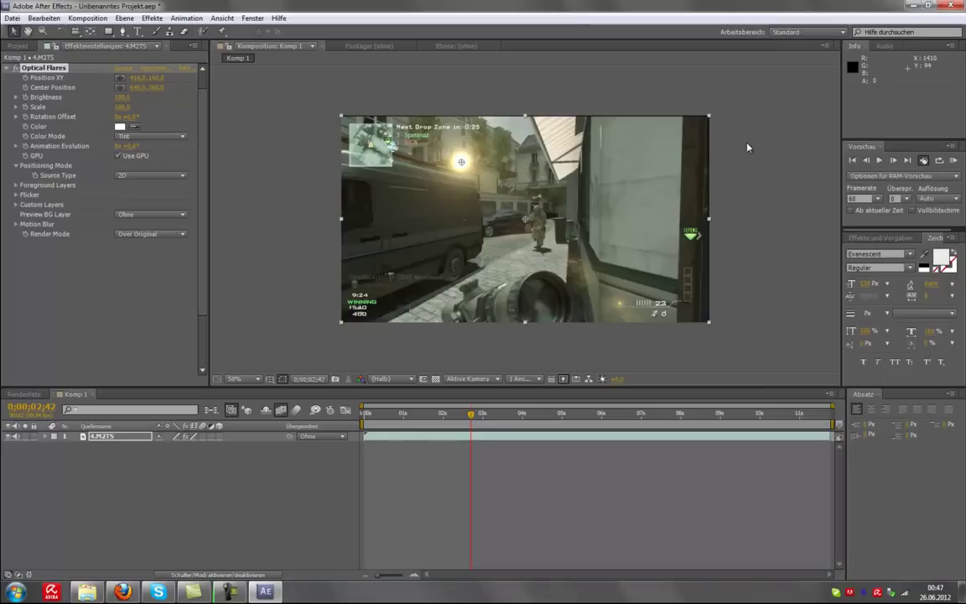
pyautogui.moveTo(501, 138); pyautogui.dragTo(516, 122)
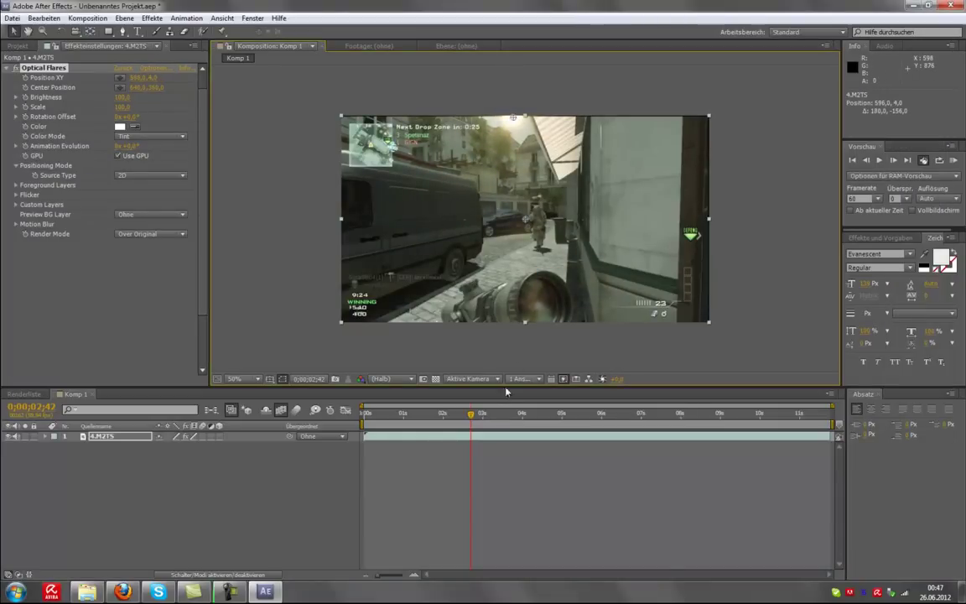
pyautogui.moveTo(472, 415); pyautogui.dragTo(329, 426)
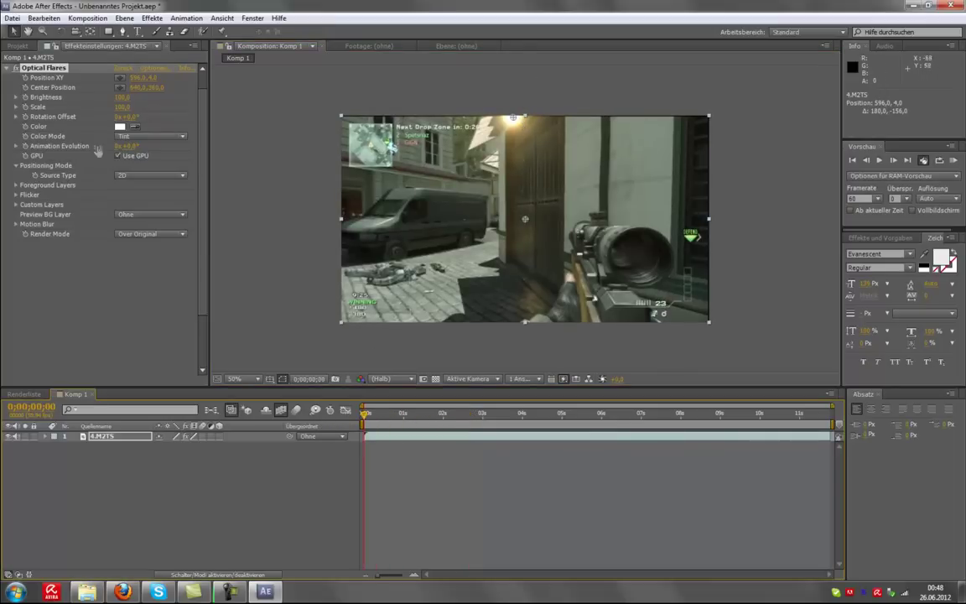
pyautogui.click(46, 436)
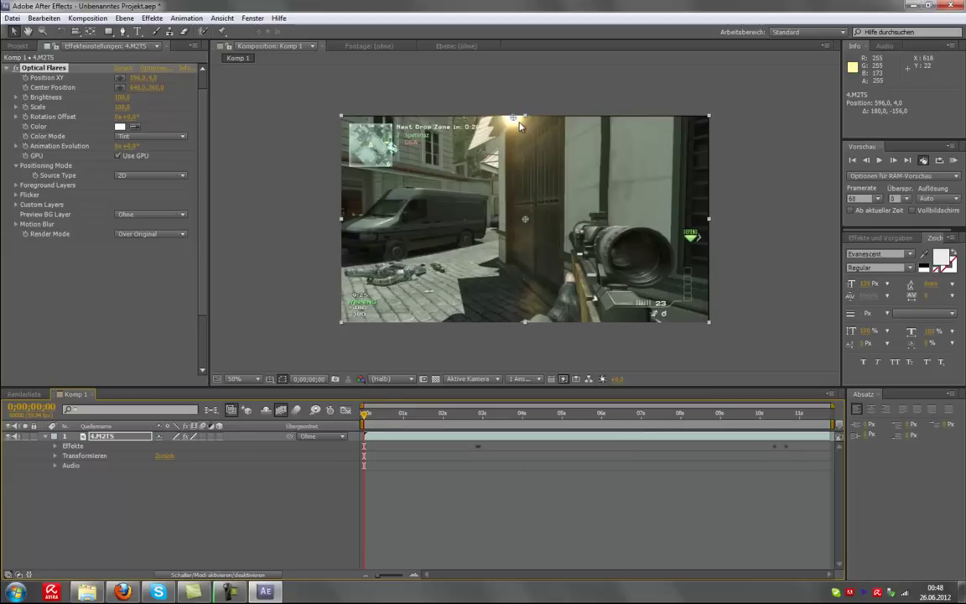
# Collapse Twixtor Pro, reveal Optical Flares, and keyframe its Brightness at 0 at the start.
pyautogui.click(55, 446)
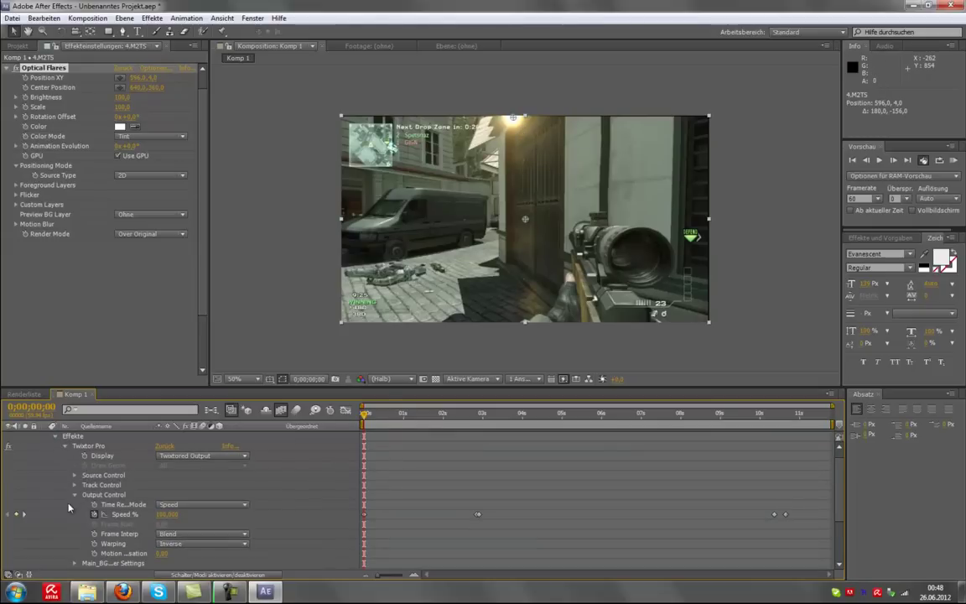
pyautogui.click(75, 496)
pyautogui.click(66, 447)
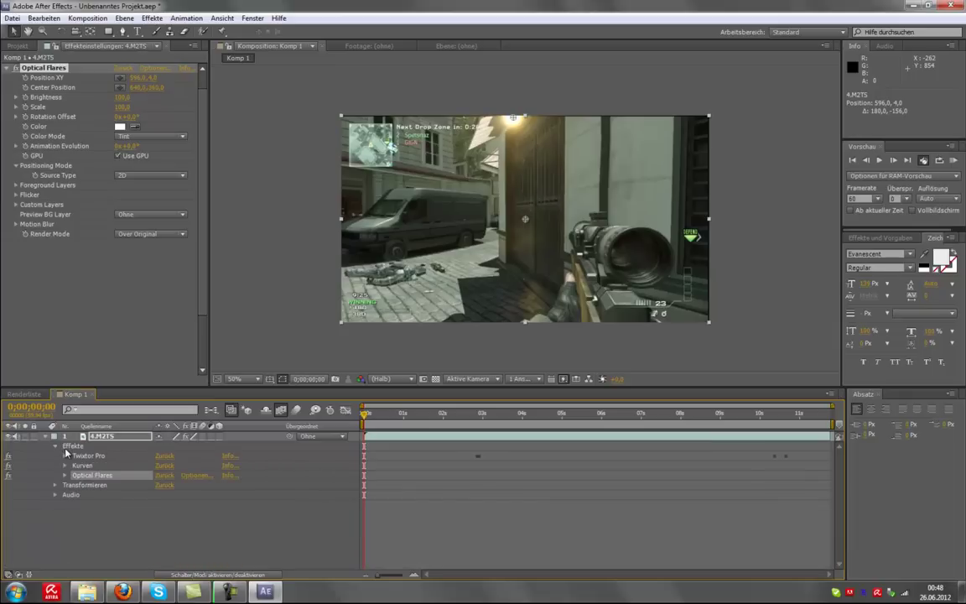
pyautogui.click(65, 475)
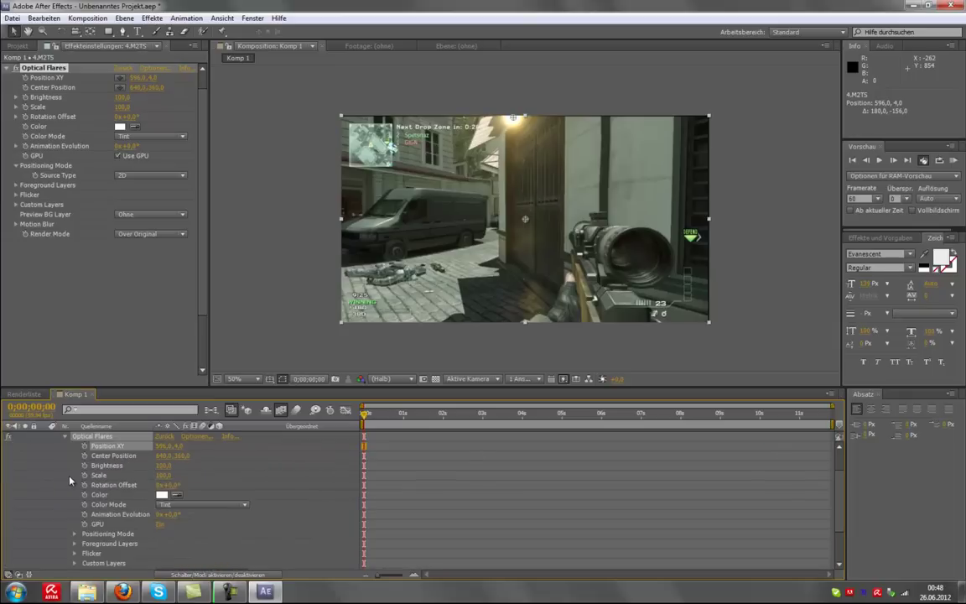
pyautogui.click(84, 465)
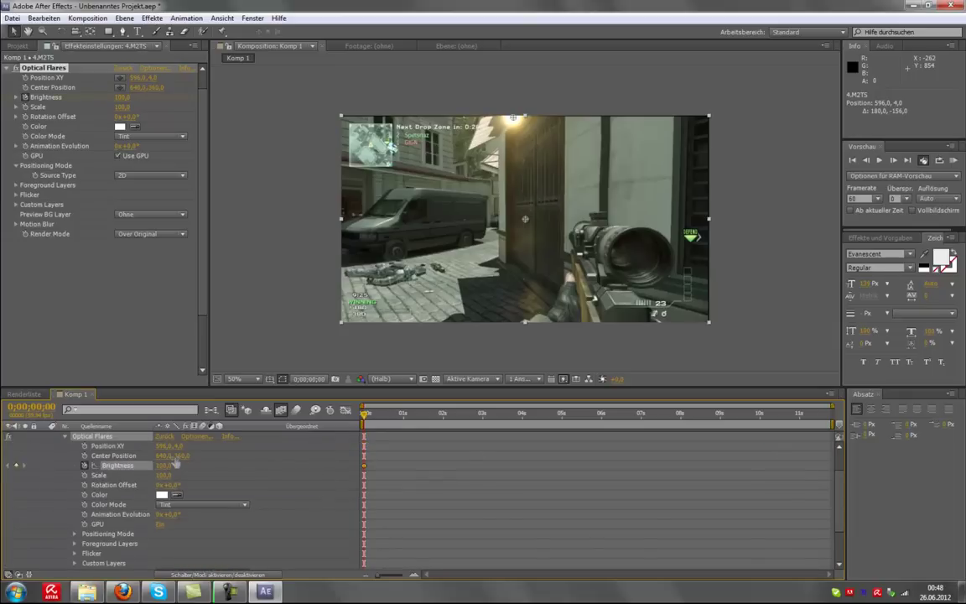
pyautogui.moveTo(163, 466); pyautogui.dragTo(125, 465)
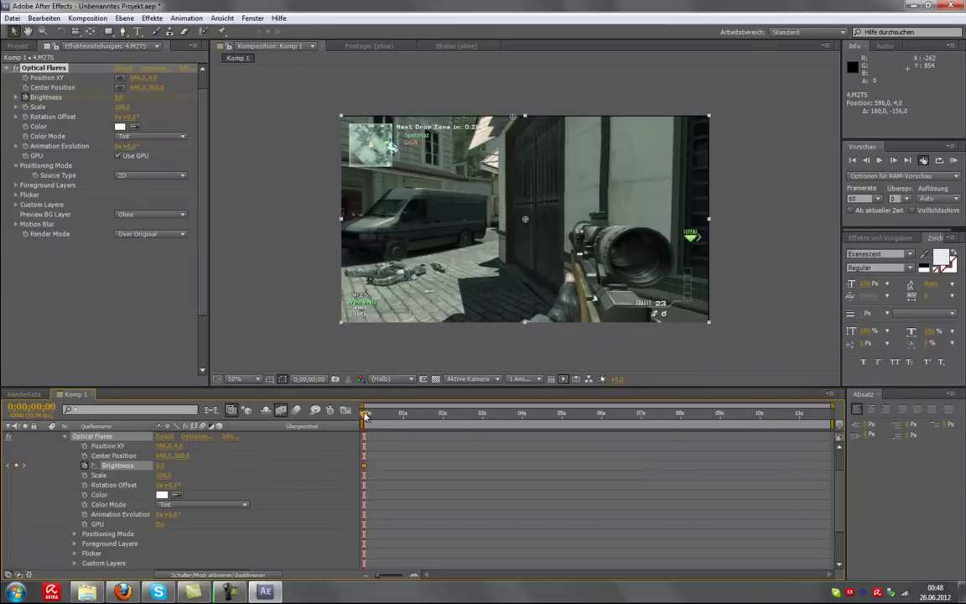
# Keyframe Brightness 50 near 0;00;02;20 and 100 at 0;00;02;53.
pyautogui.moveTo(365, 417)
pyautogui.mouseDown()
pyautogui.moveTo(465, 430)
pyautogui.moveTo(457, 430)
pyautogui.mouseUp()
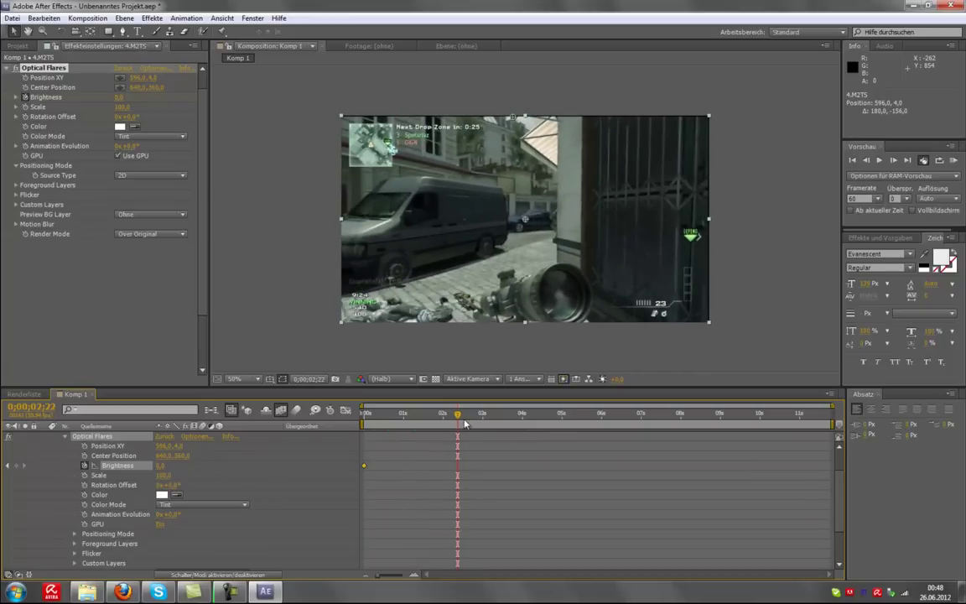
pyautogui.moveTo(457, 417); pyautogui.dragTo(451, 420)
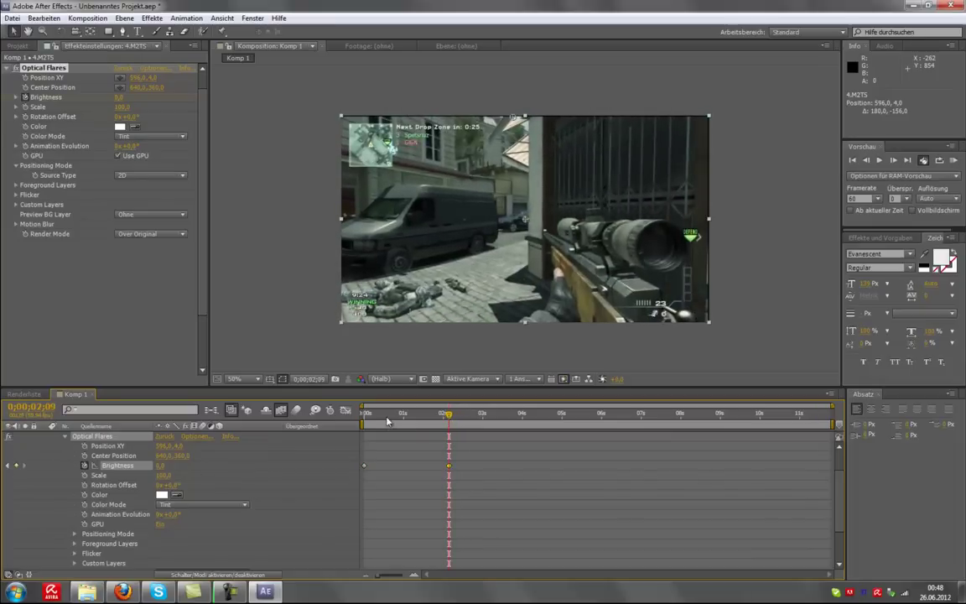
pyautogui.moveTo(449, 415); pyautogui.dragTo(461, 417)
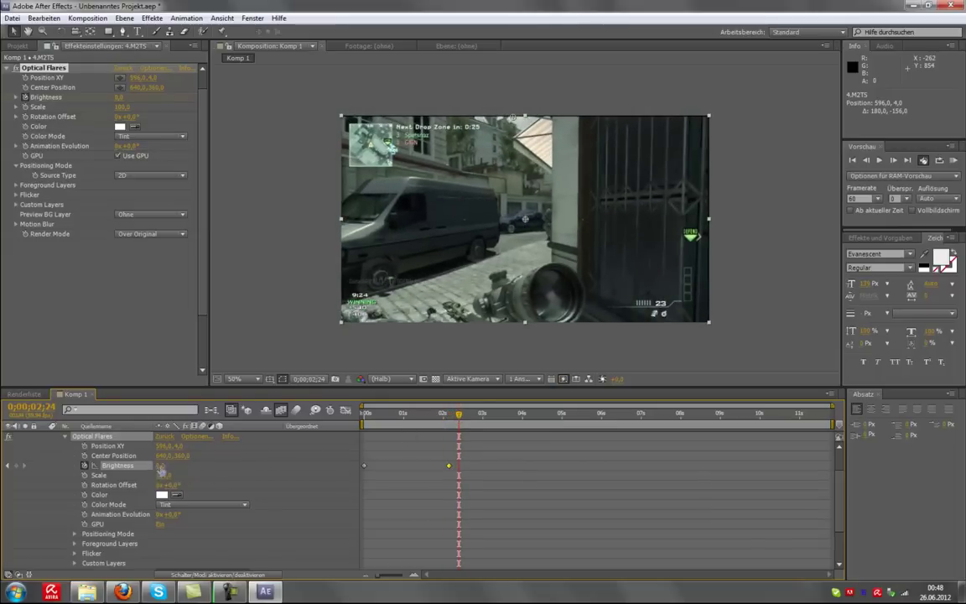
pyautogui.moveTo(159, 465); pyautogui.dragTo(163, 470)
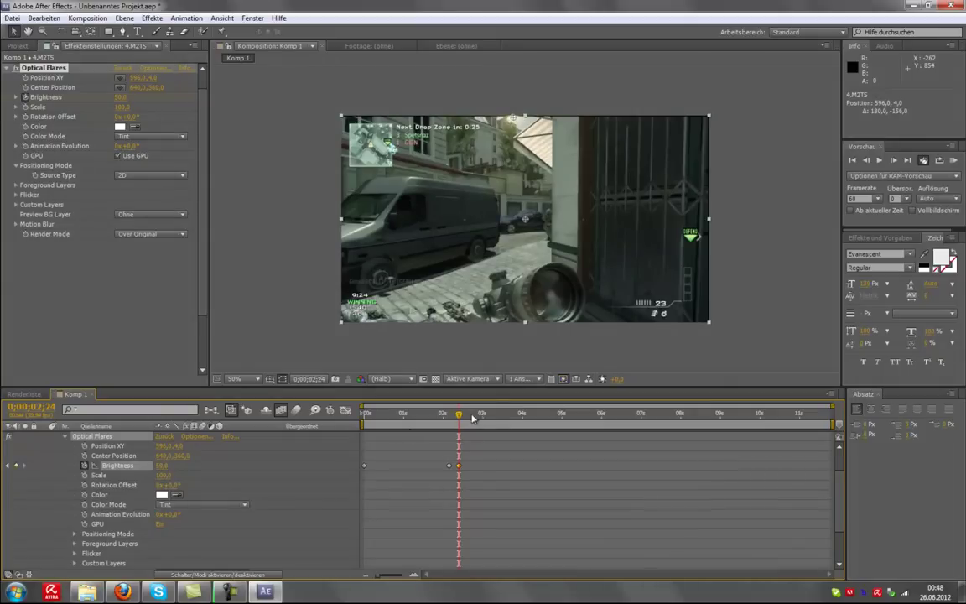
pyautogui.moveTo(460, 417); pyautogui.dragTo(479, 418)
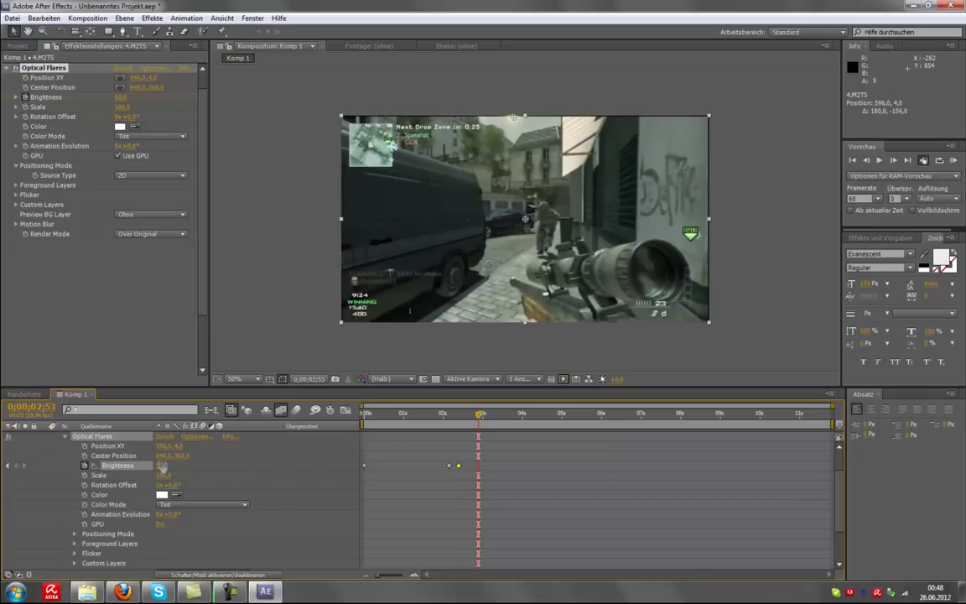
pyautogui.click(163, 465)
pyautogui.write('100')
pyautogui.press('Return')
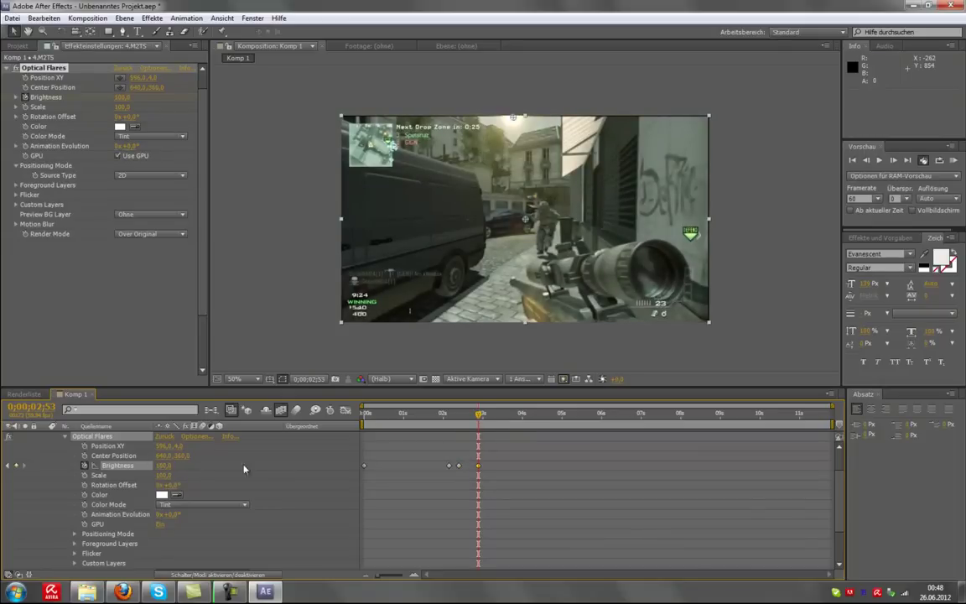
# Keyframe the flare Brightness to 0 at 0;00;09;09 so the flare disappears.
pyautogui.moveTo(485, 419); pyautogui.dragTo(707, 414)
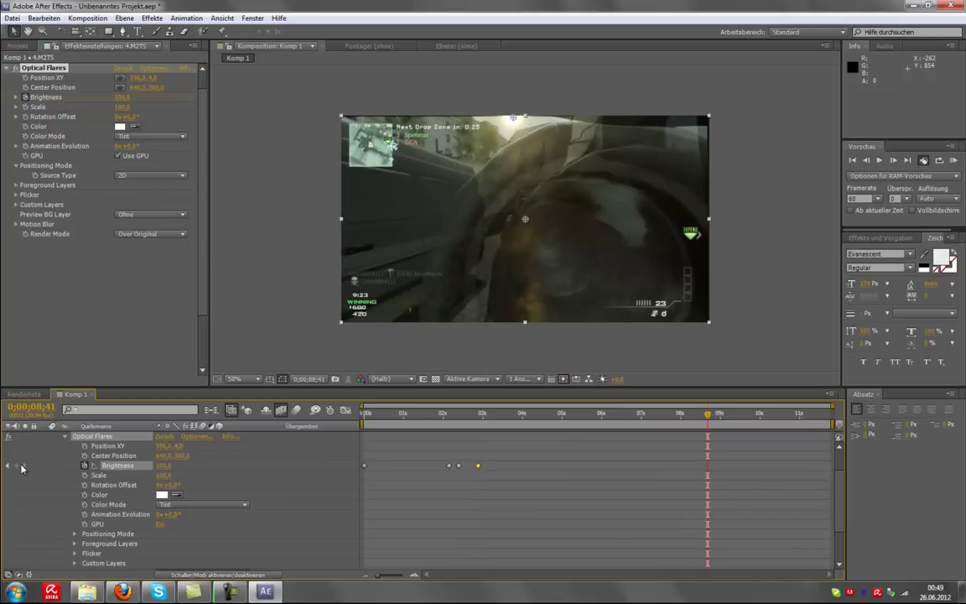
pyautogui.click(721, 414)
pyautogui.moveTo(724, 415); pyautogui.dragTo(726, 415)
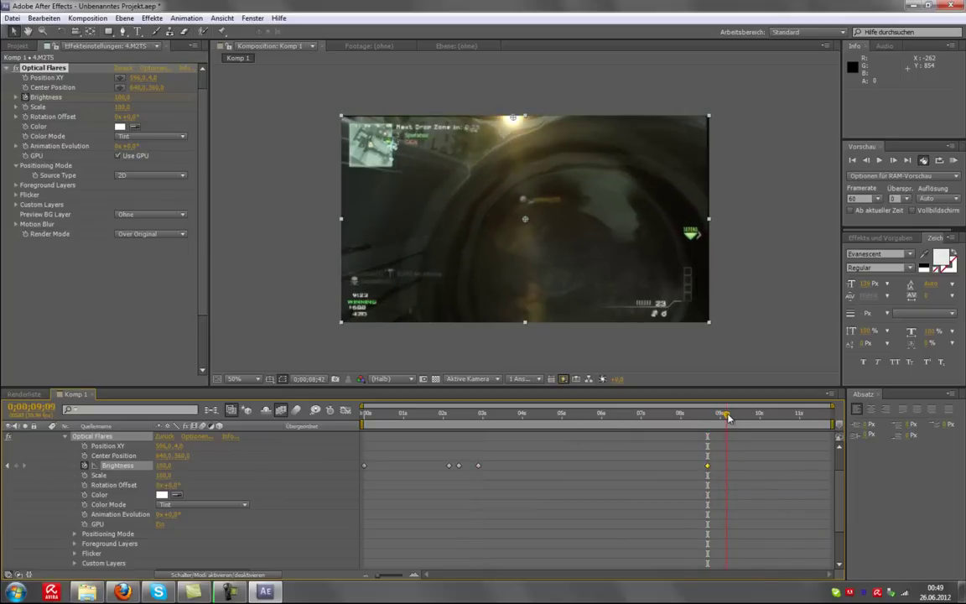
pyautogui.click(165, 465)
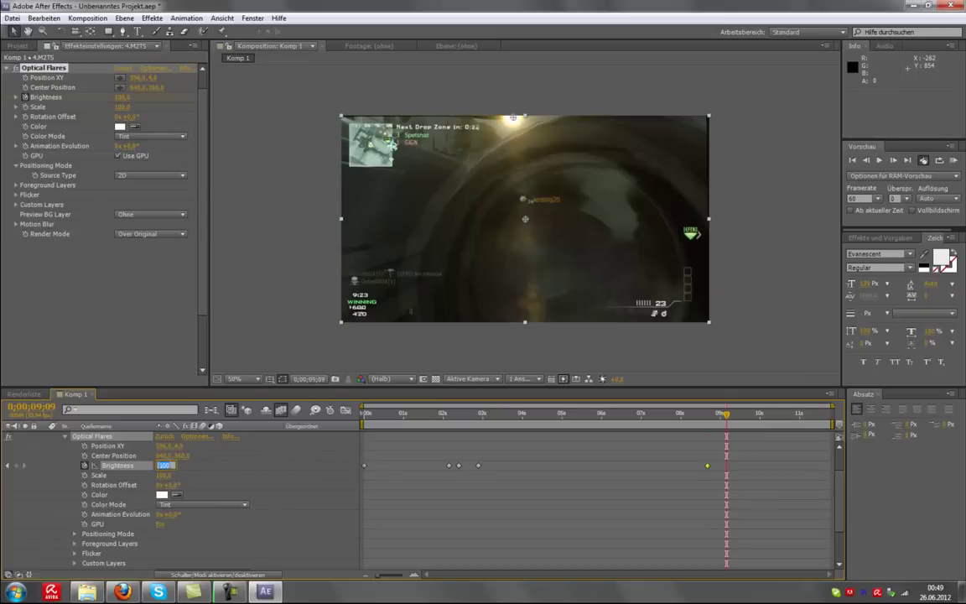
pyautogui.write('0')
pyautogui.press('Return')
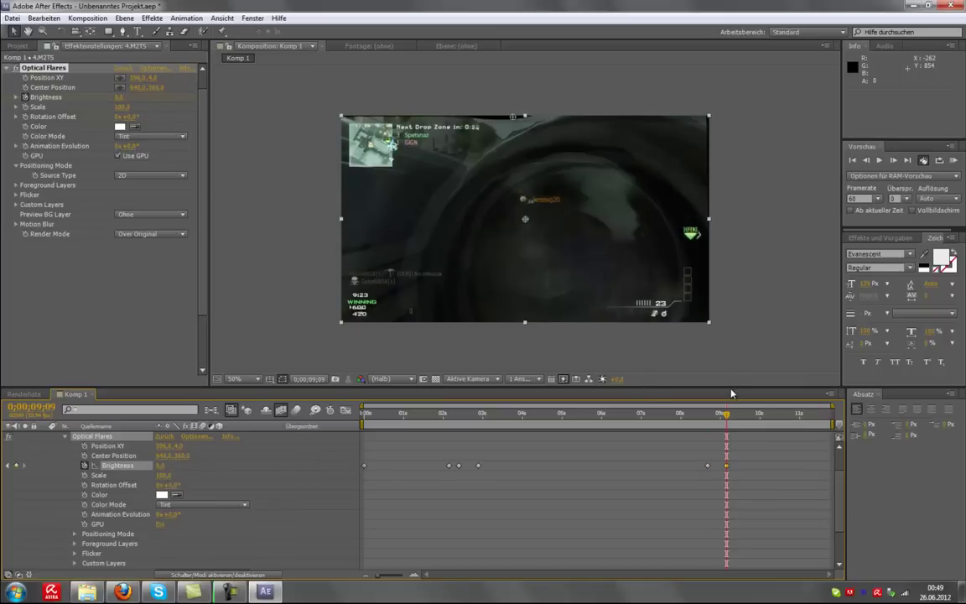
# Add a Brightness keyframe near 10 seconds and set Brightness 50 at 0;00;10;43.
pyautogui.moveTo(727, 415); pyautogui.dragTo(786, 419)
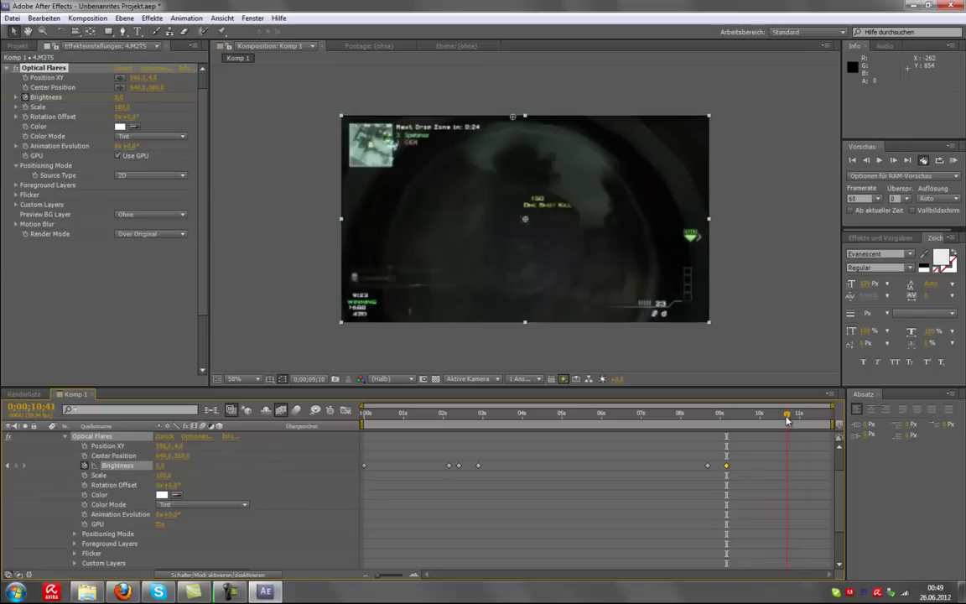
pyautogui.click(15, 465)
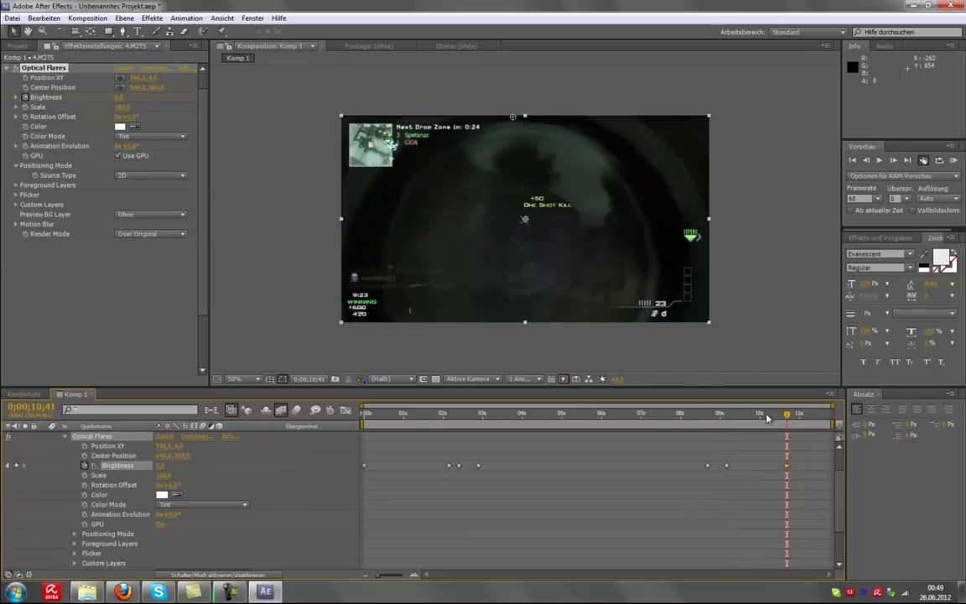
pyautogui.moveTo(786, 419); pyautogui.dragTo(789, 418)
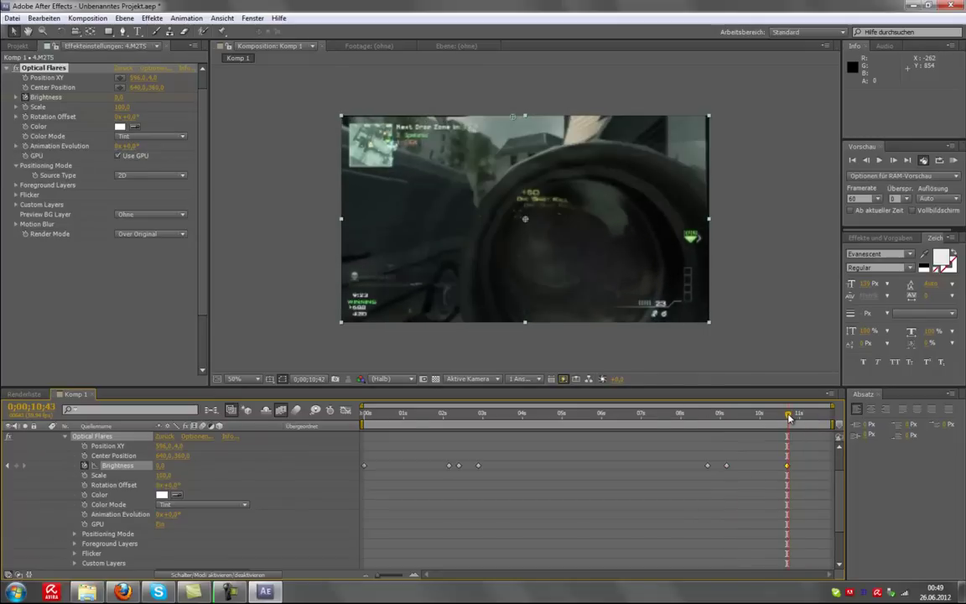
pyautogui.click(163, 465)
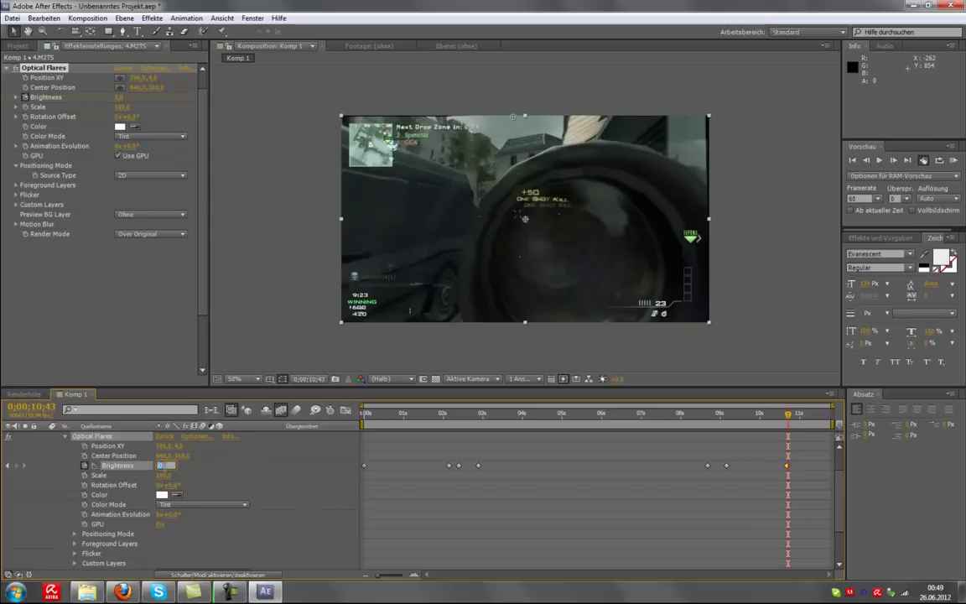
pyautogui.write('50')
pyautogui.press('Return')
pyautogui.press('pagedown')
pyautogui.press('pagedown')
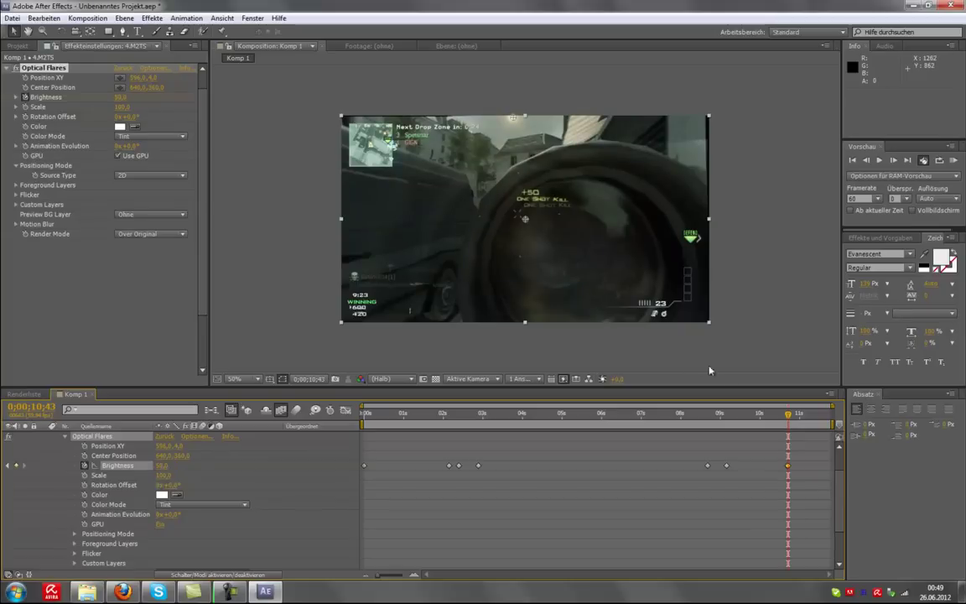
# Keyframe Brightness 100 at 0;00;11;20, then move the time to the clip's end.
pyautogui.moveTo(799, 417)
pyautogui.mouseDown()
pyautogui.moveTo(835, 418)
pyautogui.moveTo(812, 417)
pyautogui.mouseUp()
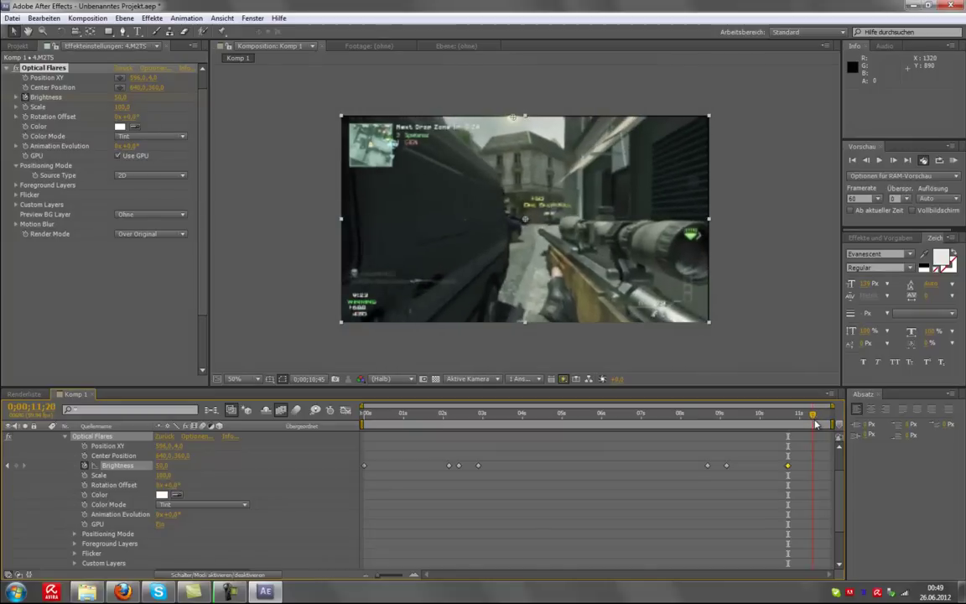
pyautogui.click(162, 465)
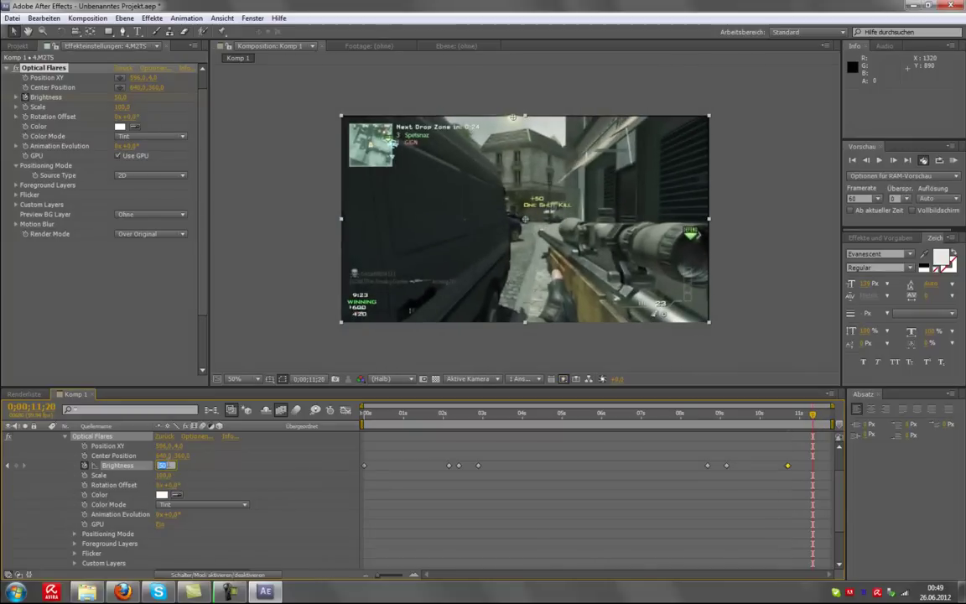
pyautogui.write('100')
pyautogui.press('Return')
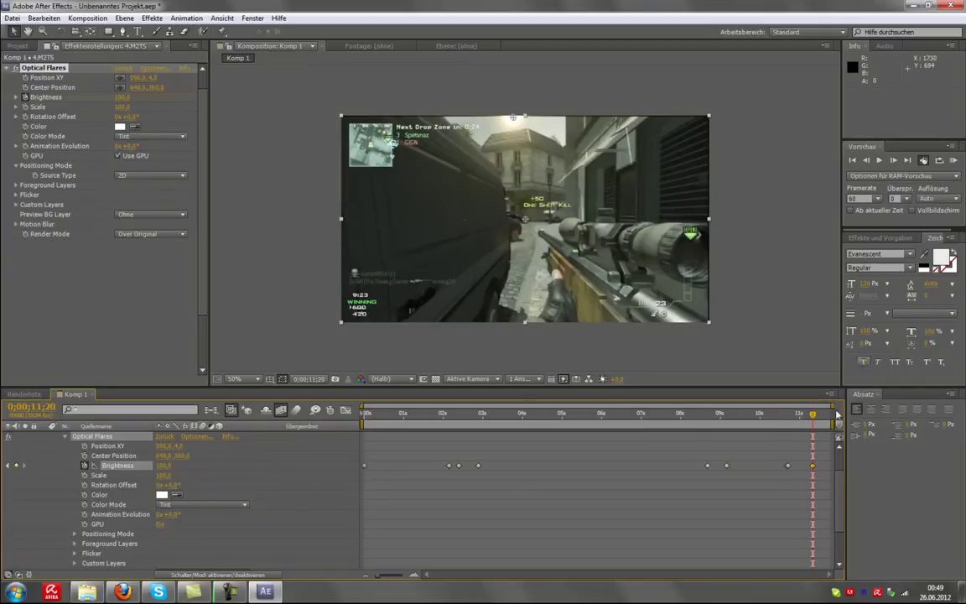
pyautogui.moveTo(826, 416); pyautogui.dragTo(844, 411)
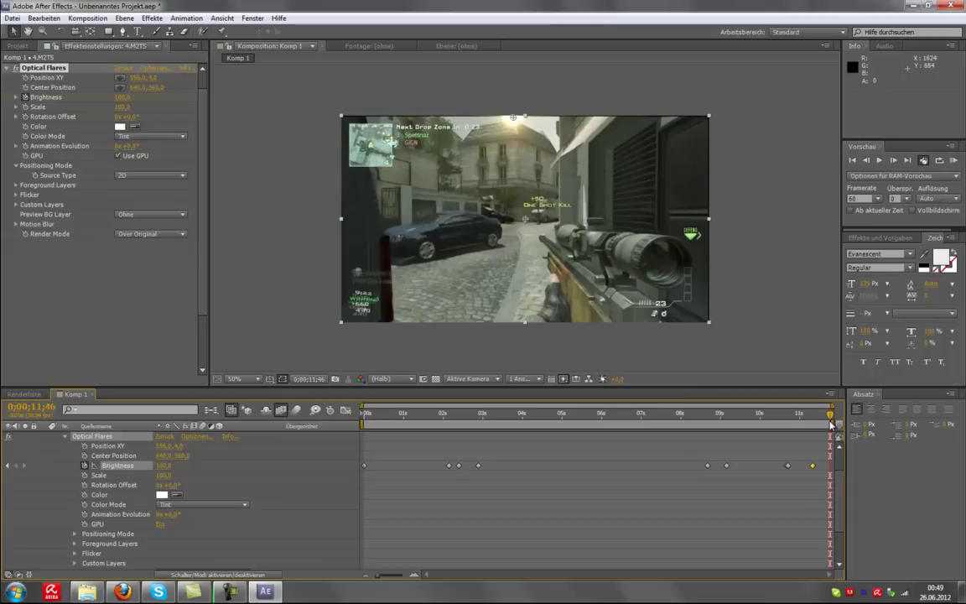
# Collapse the Optical Flares and effect twirls in the timeline and Effect Controls.
pyautogui.click(65, 437)
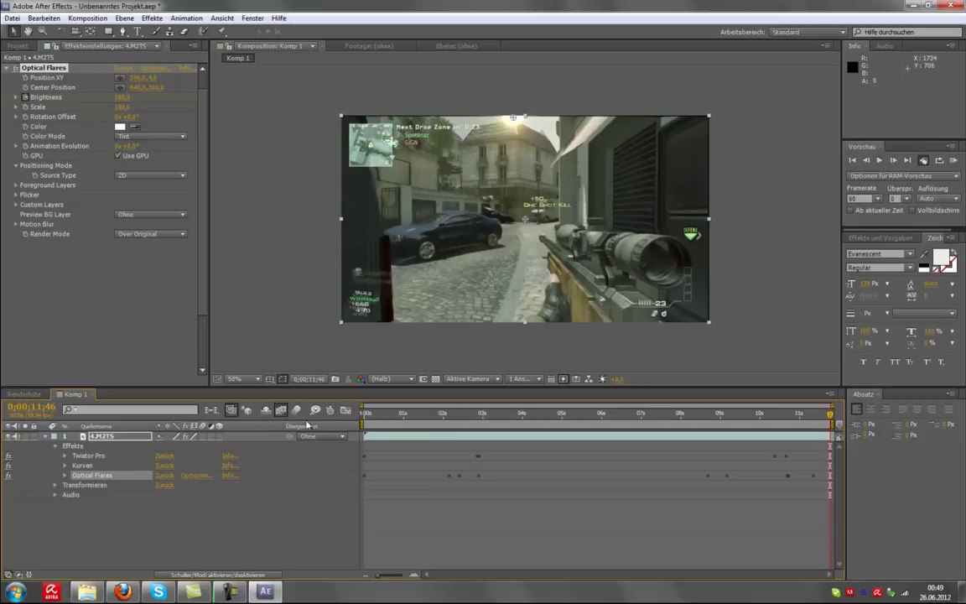
pyautogui.click(56, 446)
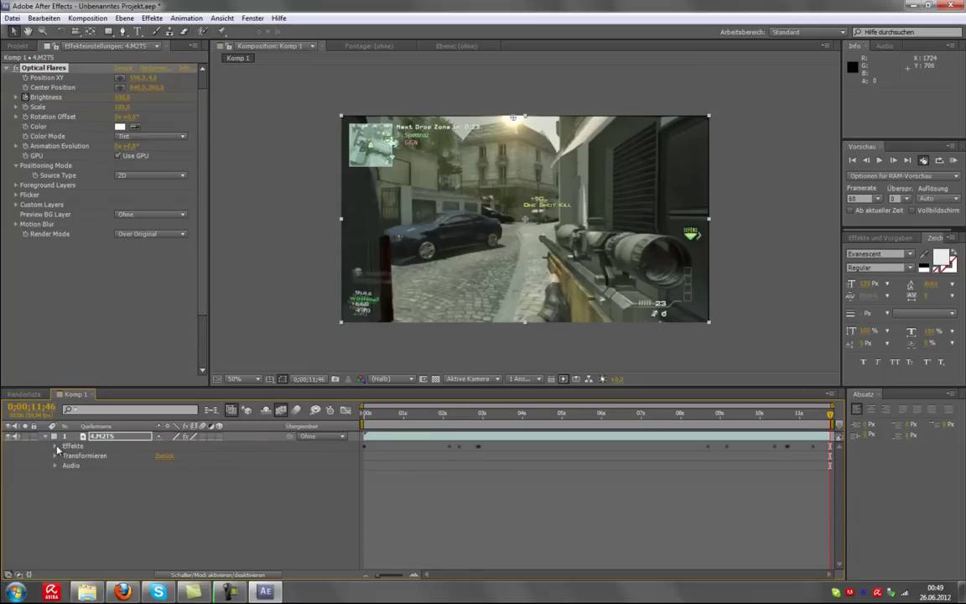
pyautogui.click(8, 68)
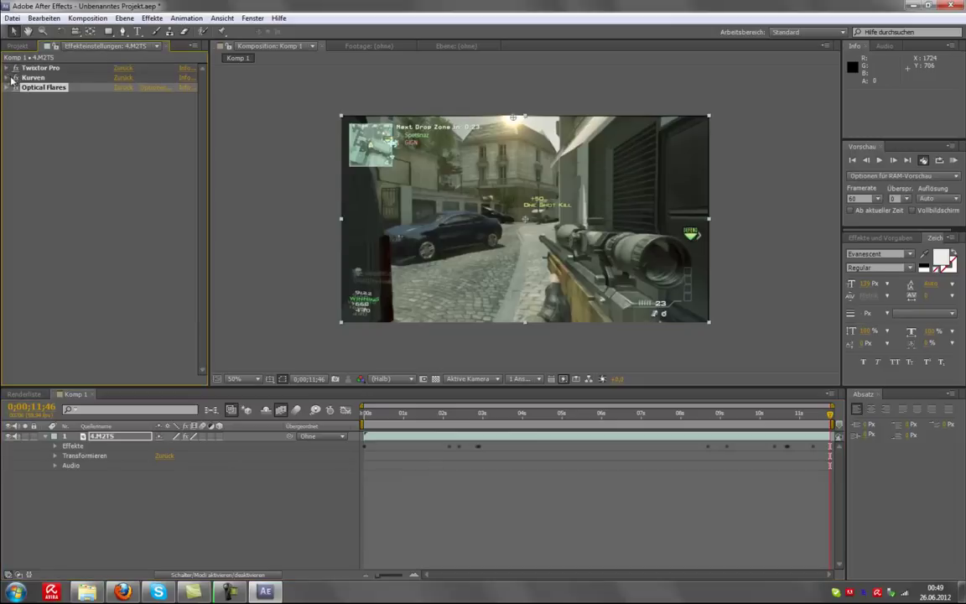
# Apply Effekt > Simulation > CC Rain to the 4.M2TS layer from the viewer.
pyautogui.rightClick(485, 163)
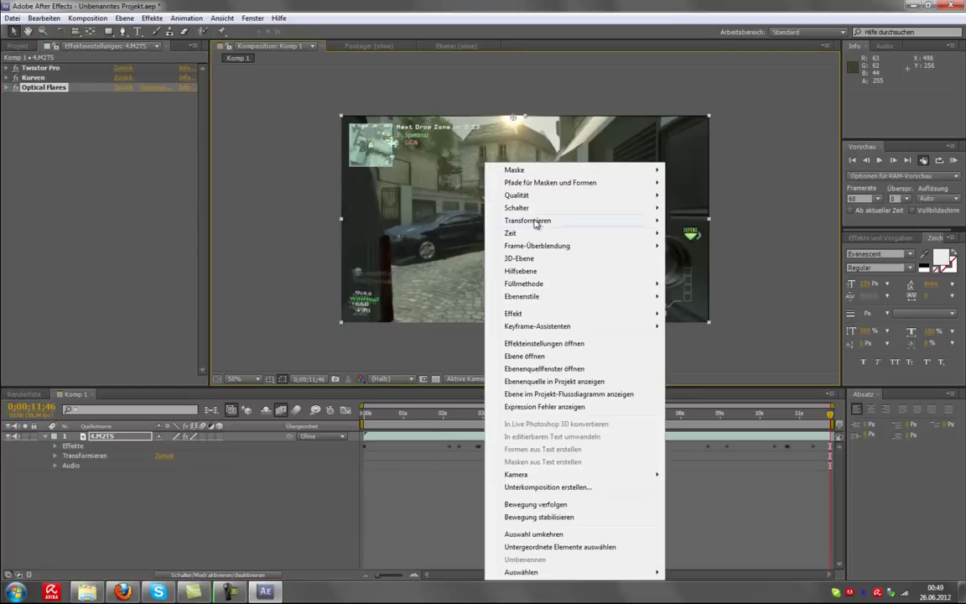
pyautogui.moveTo(565, 316)
pyautogui.moveTo(738, 319)
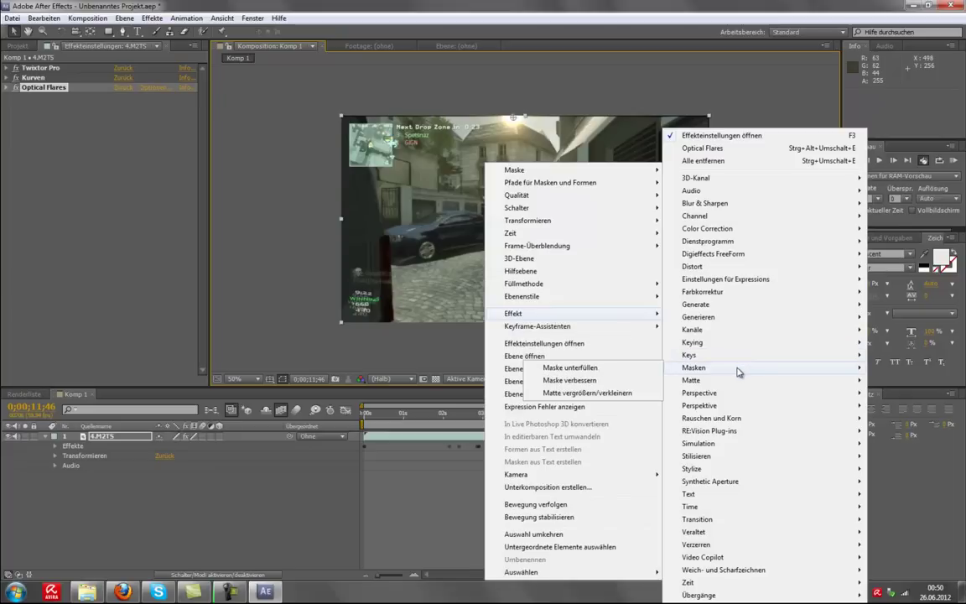
pyautogui.moveTo(732, 384)
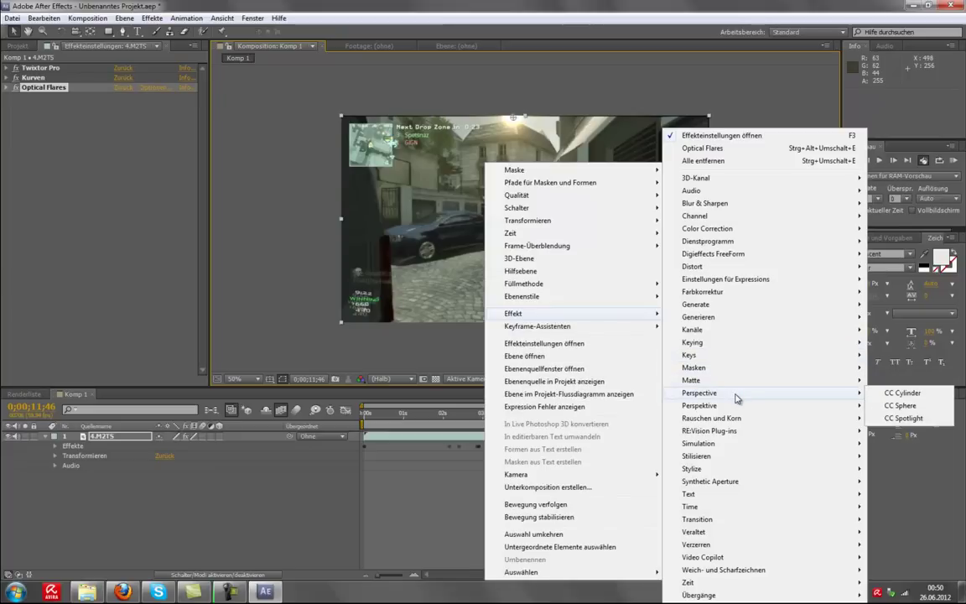
pyautogui.moveTo(733, 406)
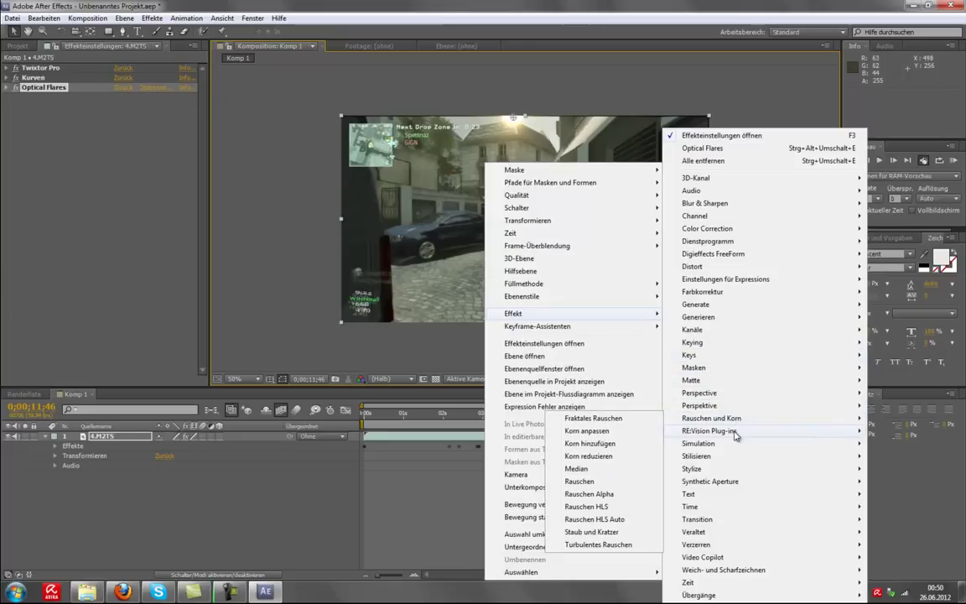
pyautogui.moveTo(728, 430)
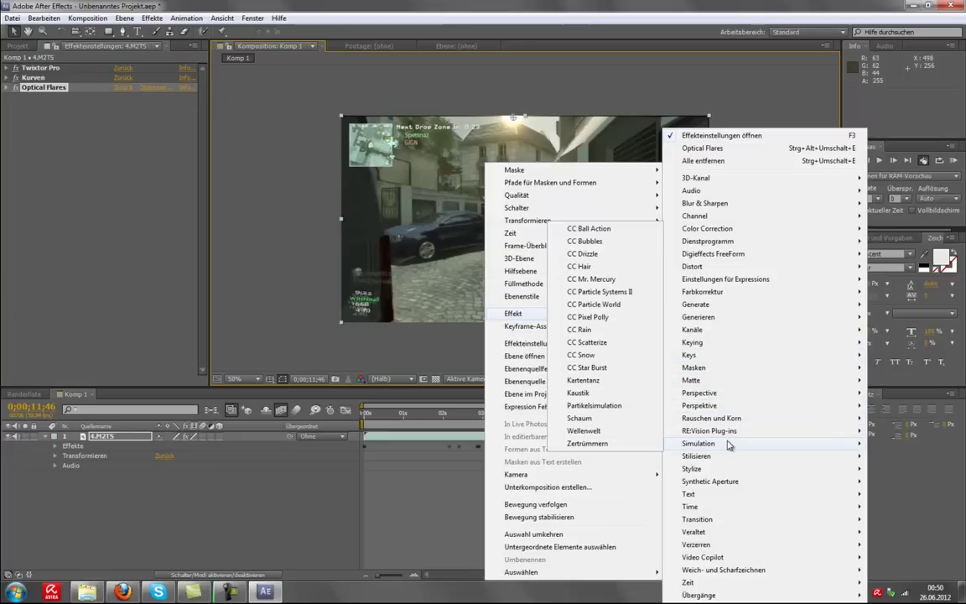
pyautogui.click(589, 330)
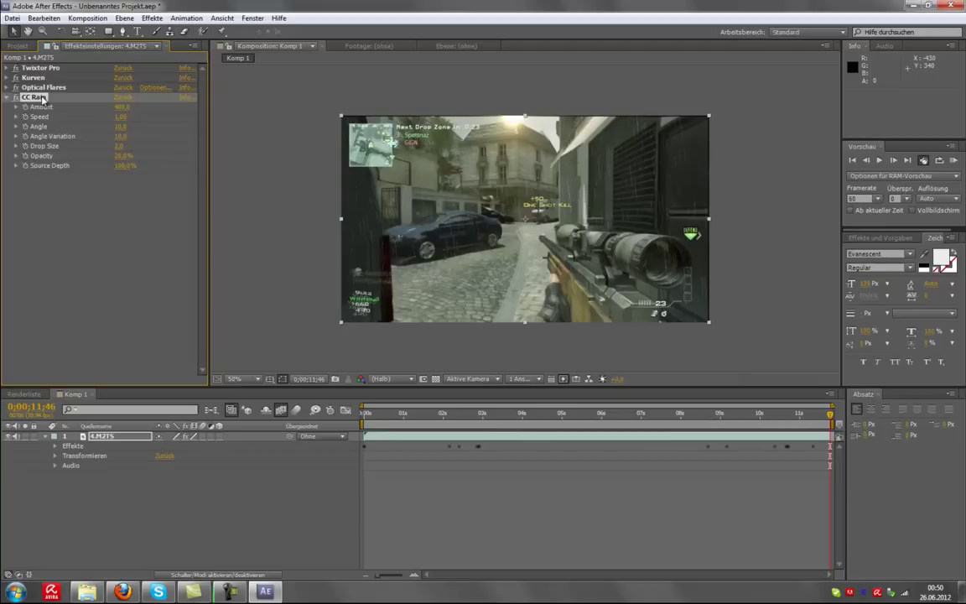
# Delete the CC Rain effect and return the time to the composition start.
pyautogui.press('Delete')
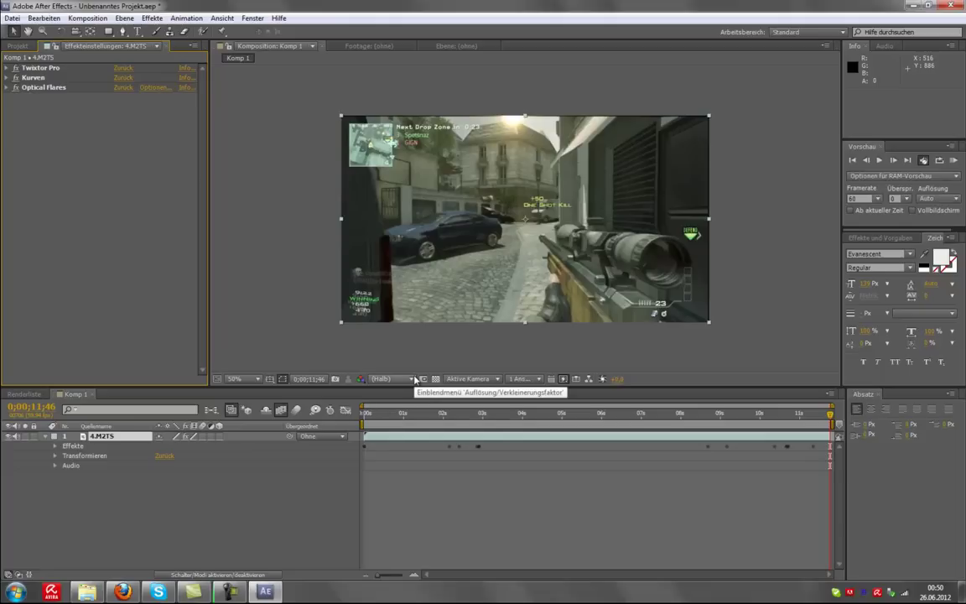
pyautogui.press('Home')
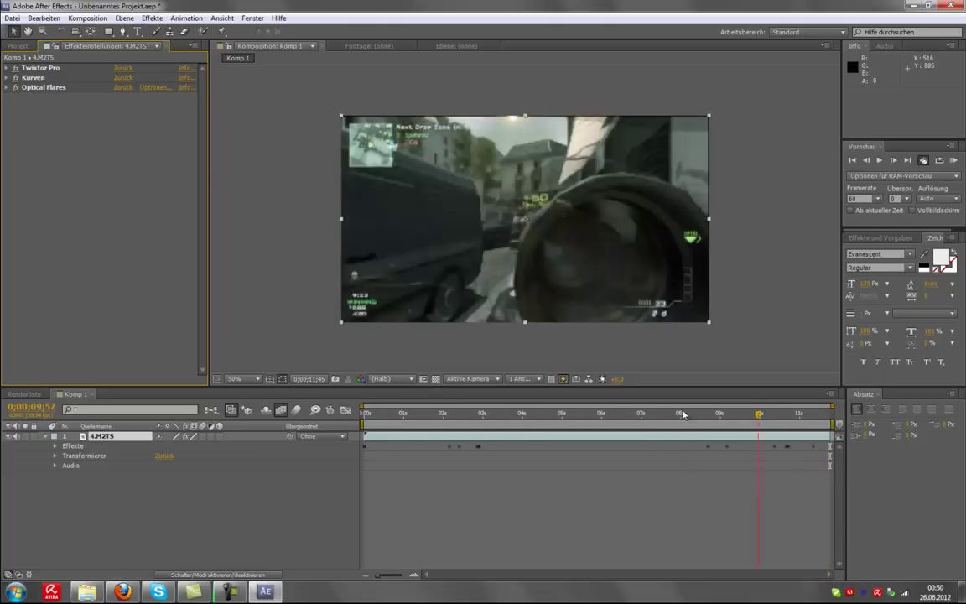